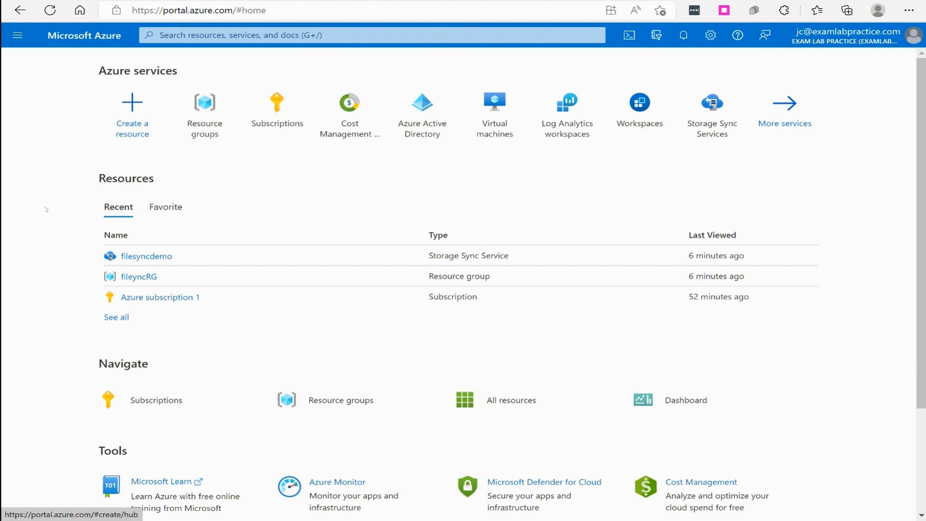
# Go to Azure Active Directory and open its Users list showing 17 users
pyautogui.click(18, 35)
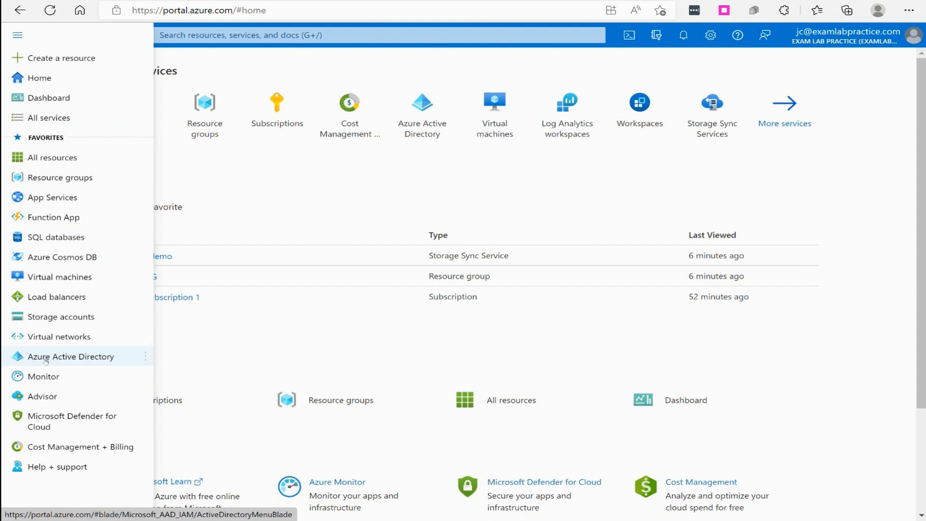
pyautogui.click(45, 361)
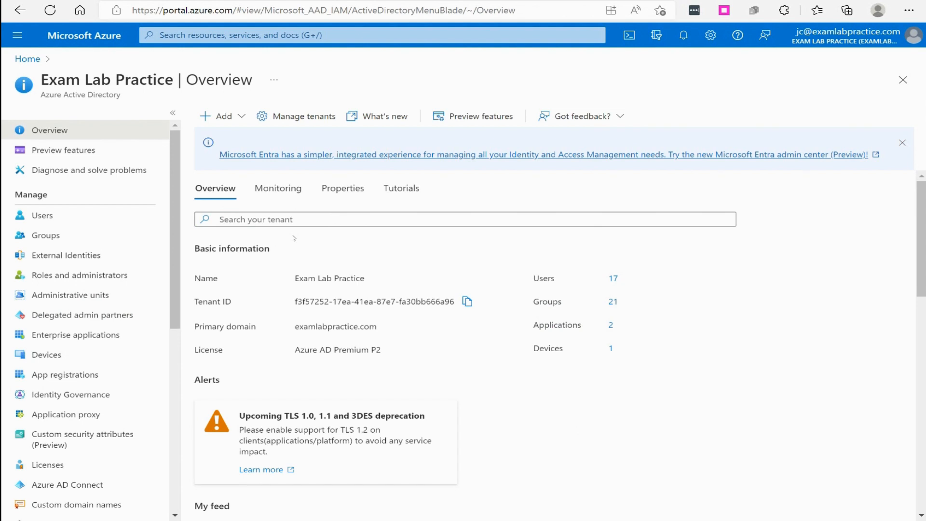
pyautogui.click(61, 220)
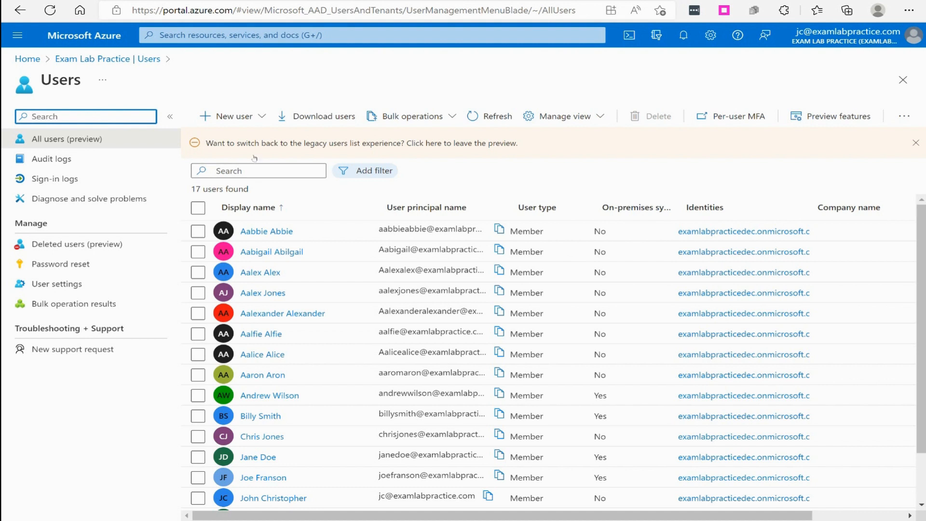
# Start a new user with the Create user option and put the cursor in the User name field
pyautogui.click(239, 121)
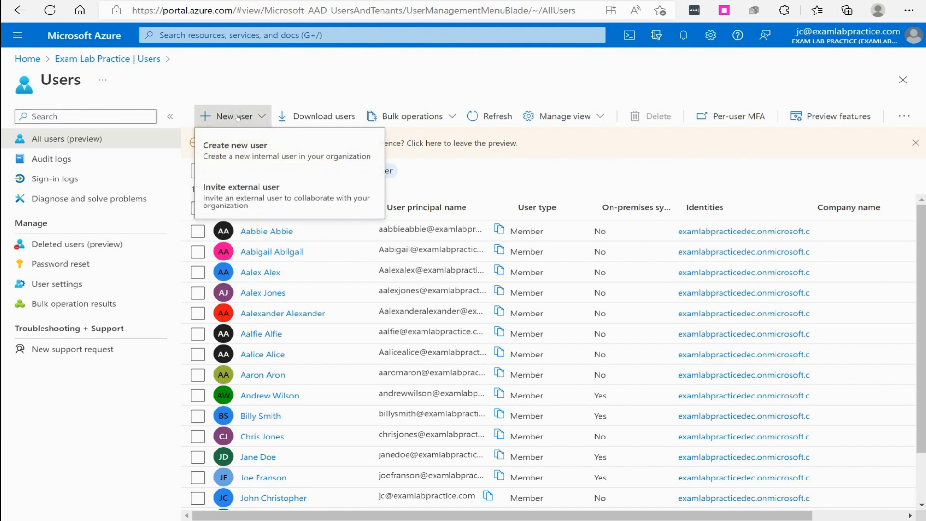
pyautogui.click(252, 150)
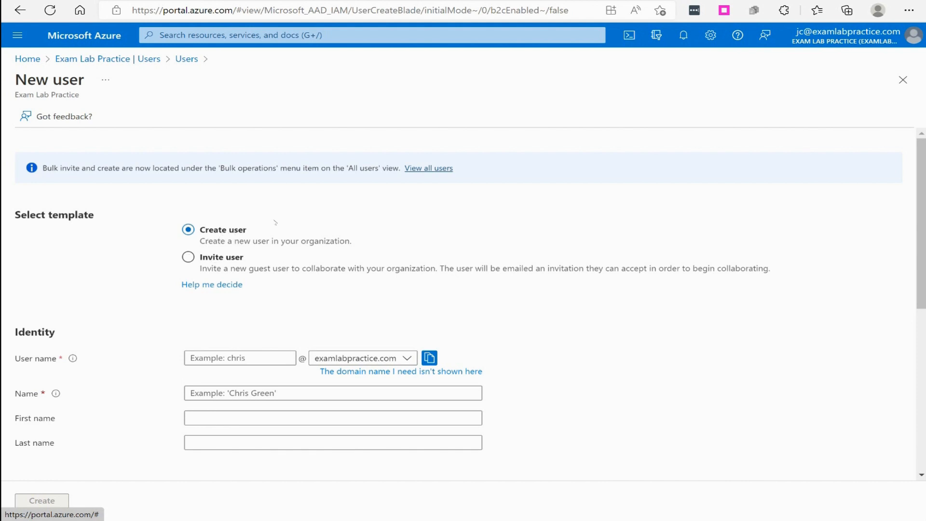
pyautogui.scroll(-2, 397, 271)
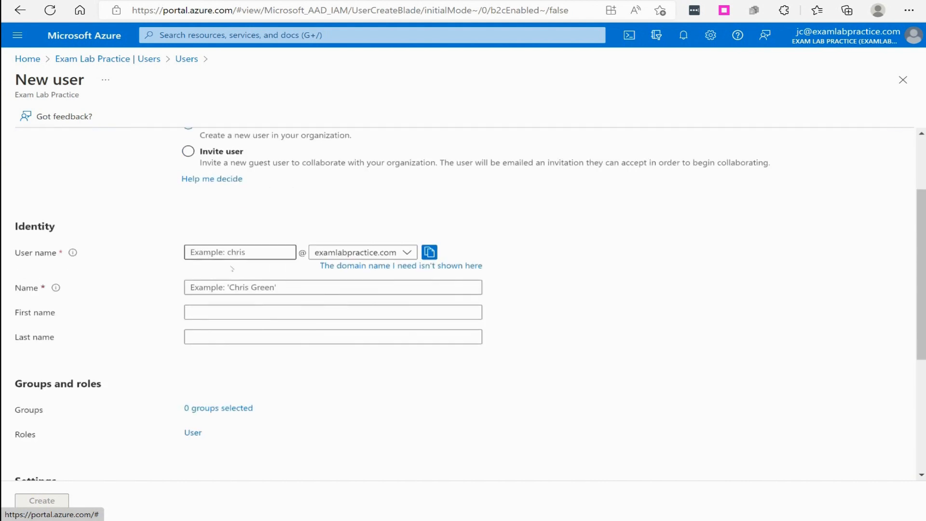
pyautogui.click(241, 252)
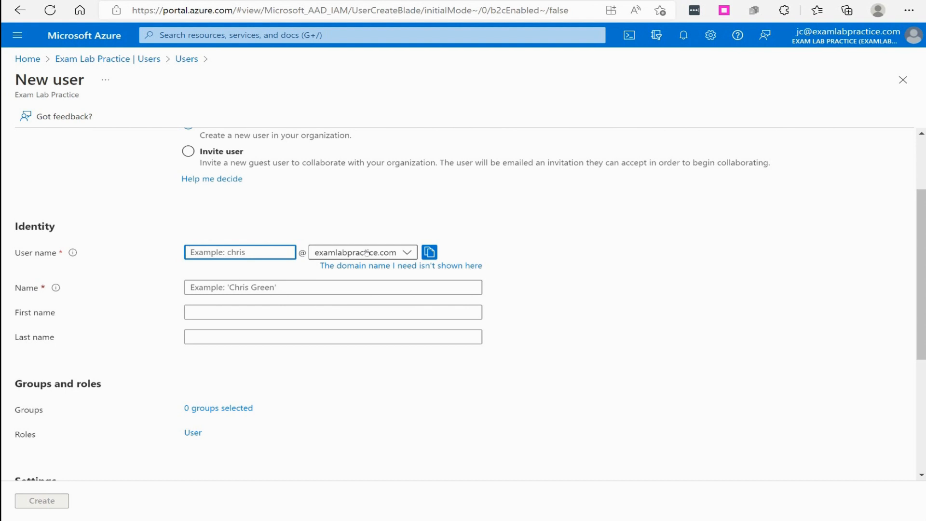
# Fill the Identity section with the new user's user name, full display name, first and last name
pyautogui.click(494, 351)
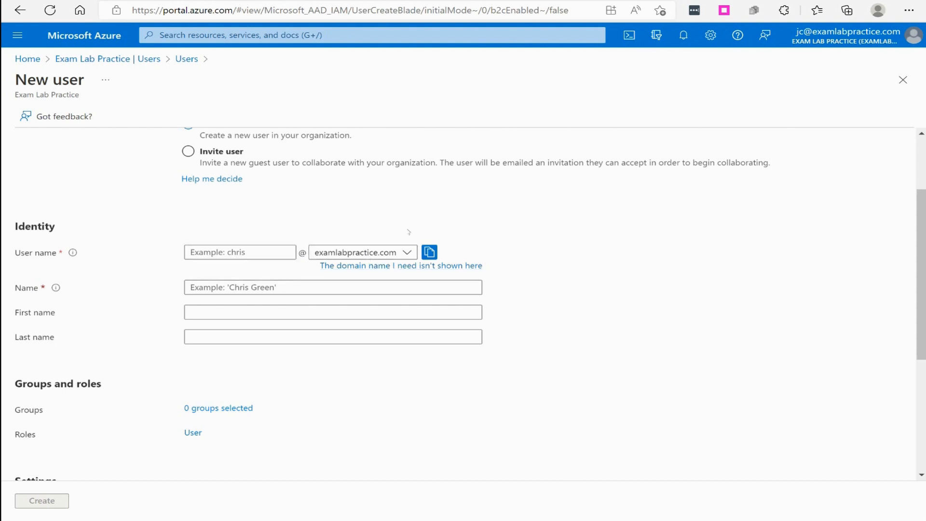
pyautogui.click(255, 252)
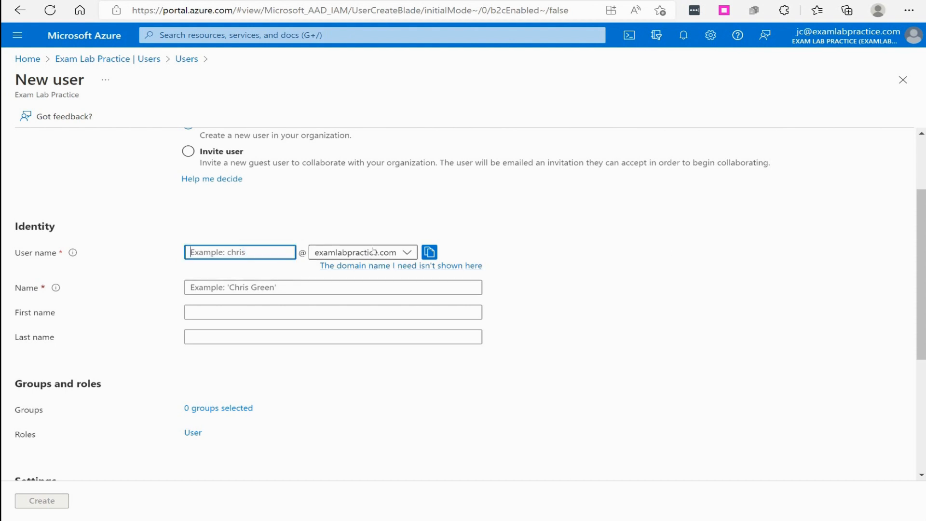
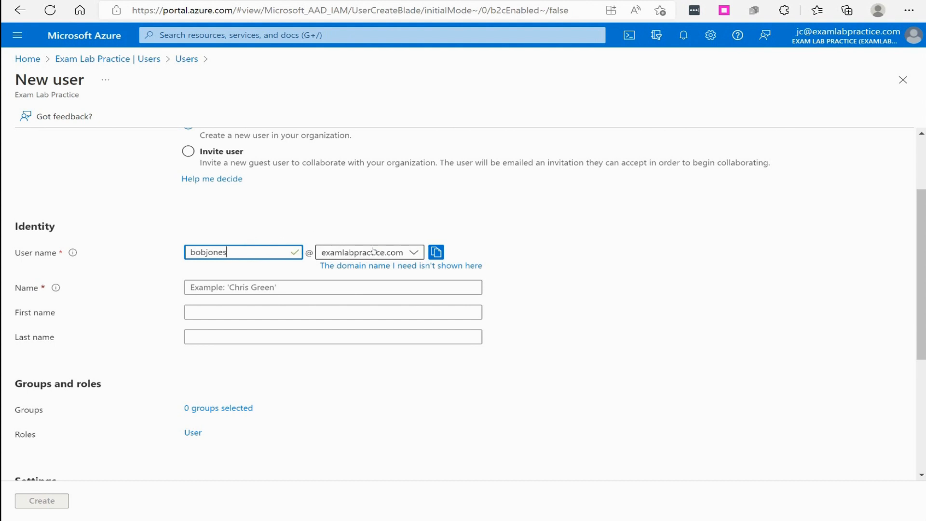
pyautogui.click(304, 290)
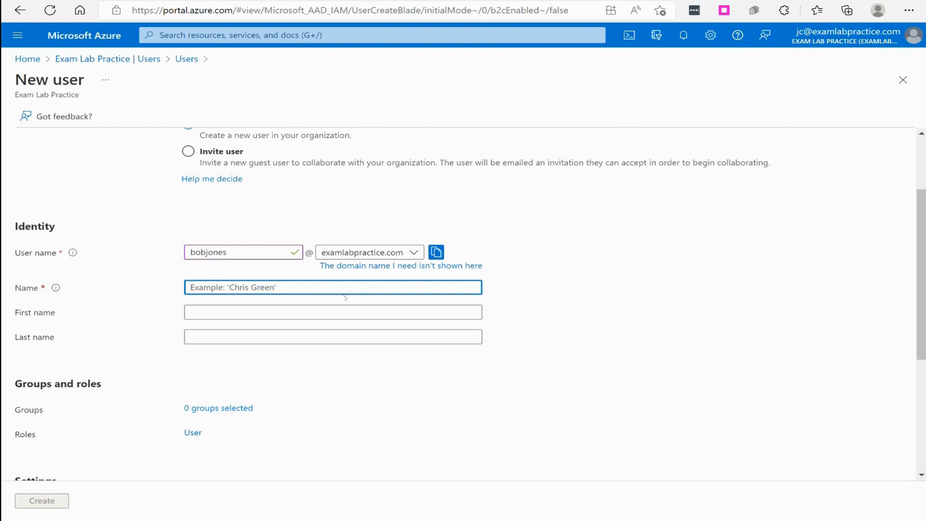
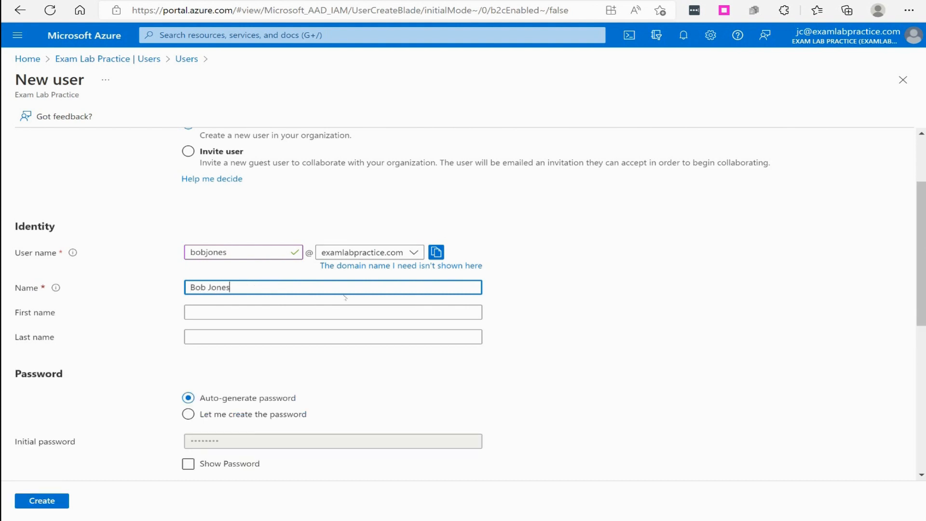
pyautogui.click(273, 311)
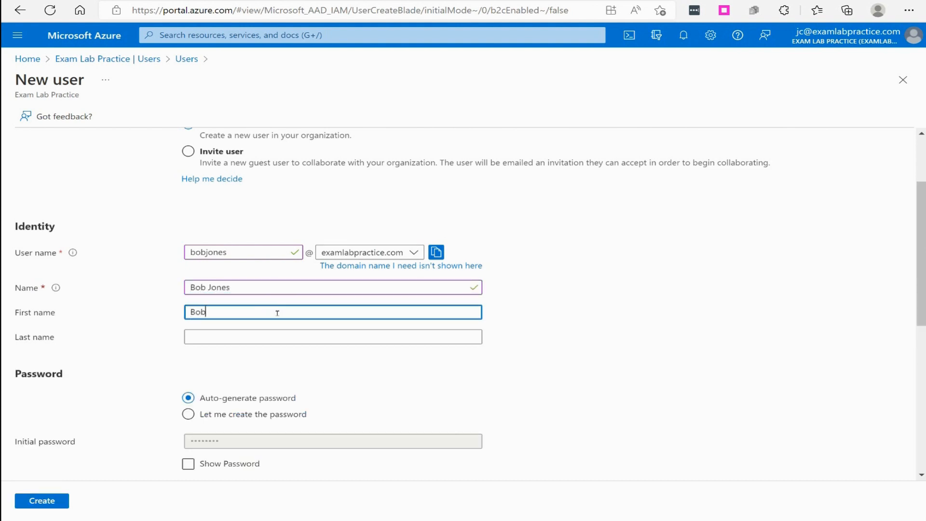
pyautogui.press('Tab')
pyautogui.scroll(-1, 252, 331)
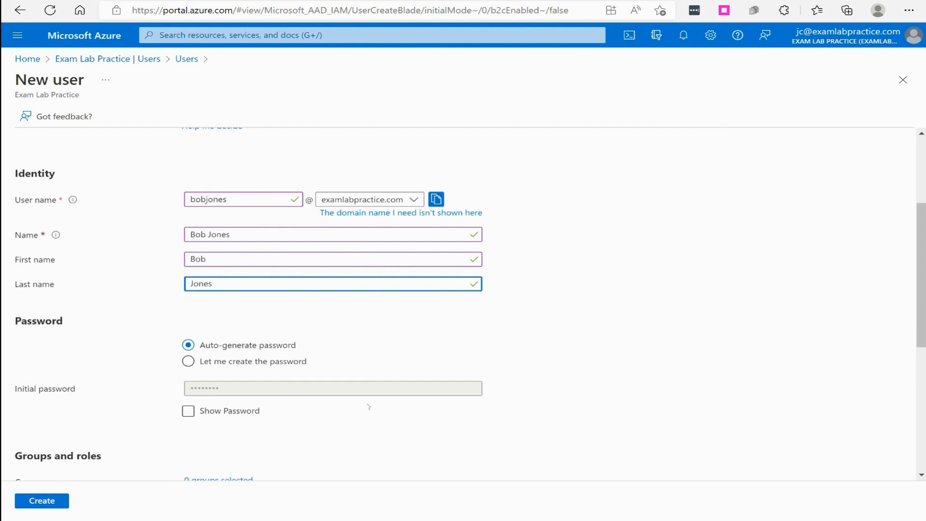
pyautogui.click(270, 363)
pyautogui.scroll(-3, 265, 347)
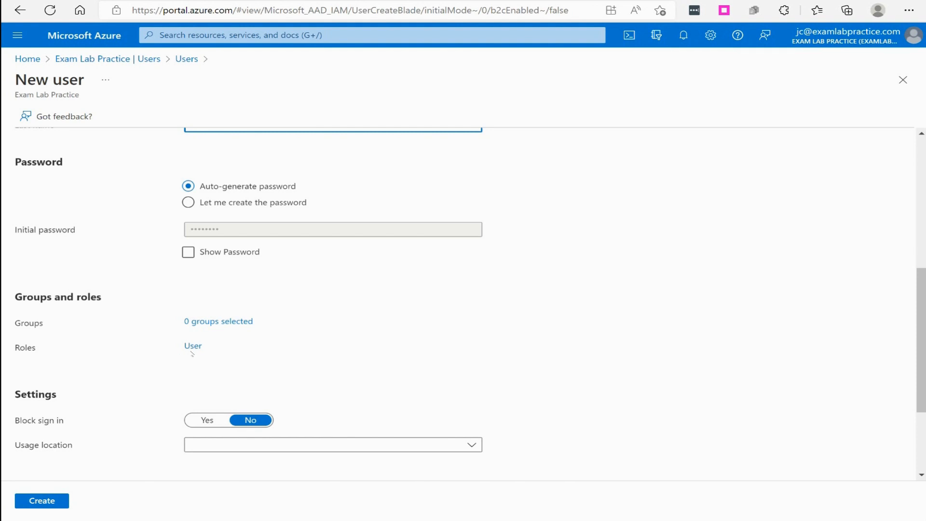
pyautogui.scroll(-3, 193, 354)
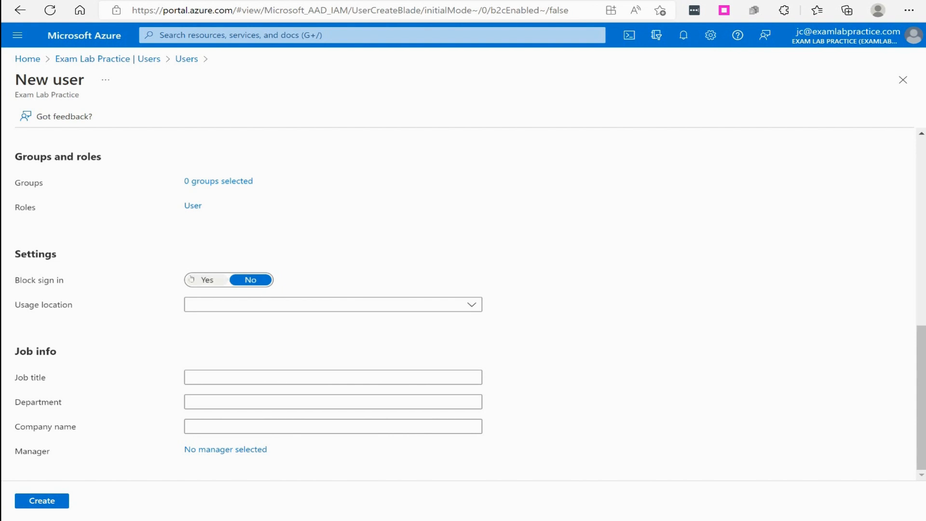
pyautogui.click(208, 280)
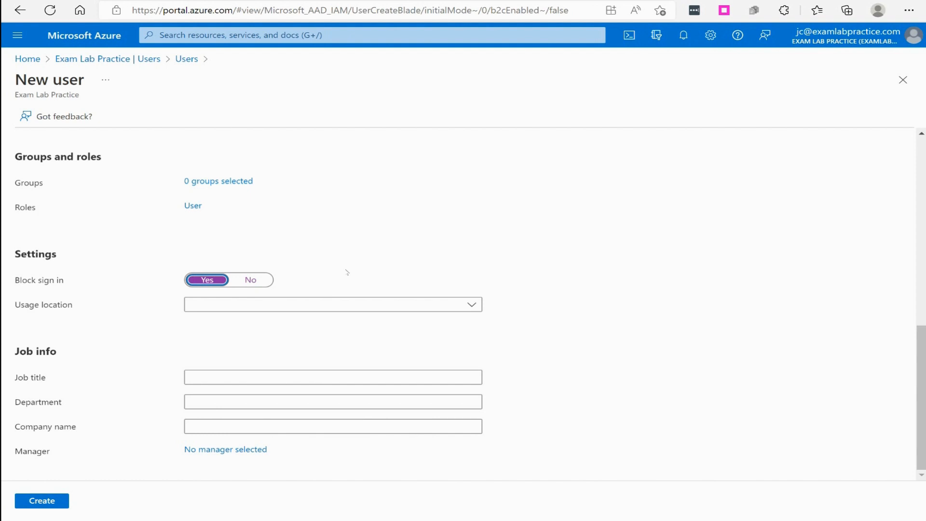
pyautogui.click(250, 280)
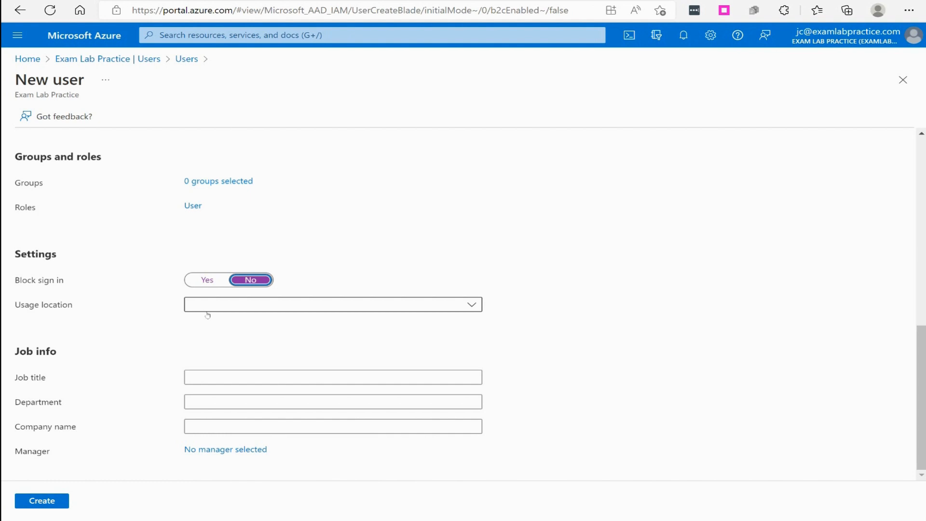
# Choose United States as the new user's usage location
pyautogui.click(207, 311)
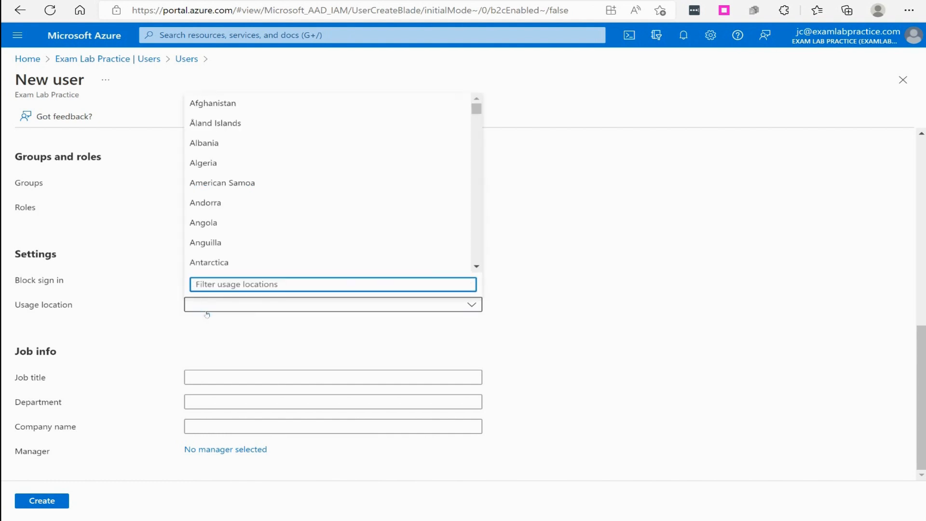
pyautogui.write('unit')
pyautogui.click(257, 263)
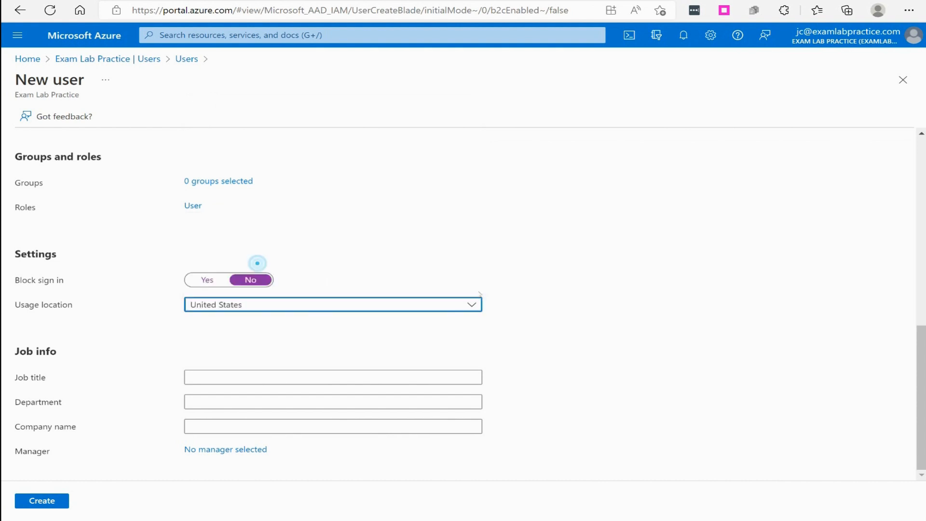
# Enter job title Helpdesk Level 1 Support, department IT and company Exam Lab Practice
pyautogui.click(239, 380)
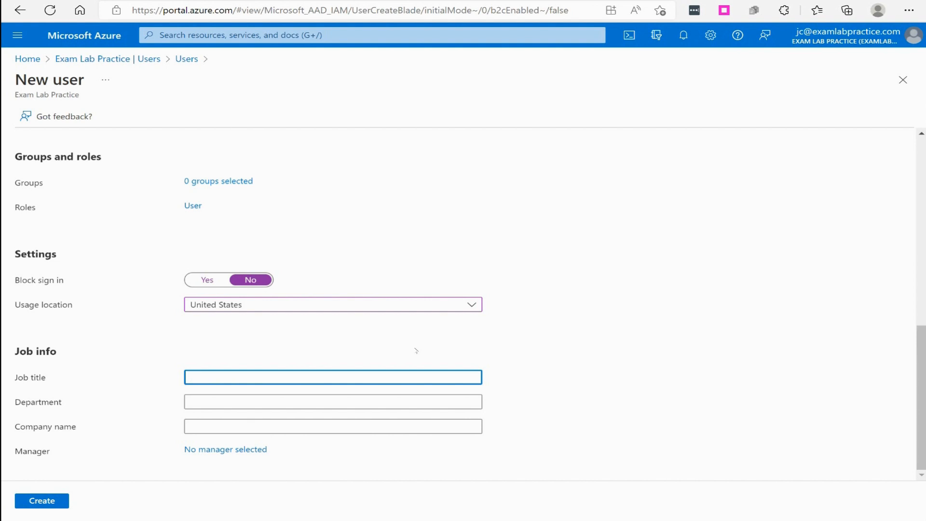
pyautogui.write('Helpdesk Level 1 Suppor')
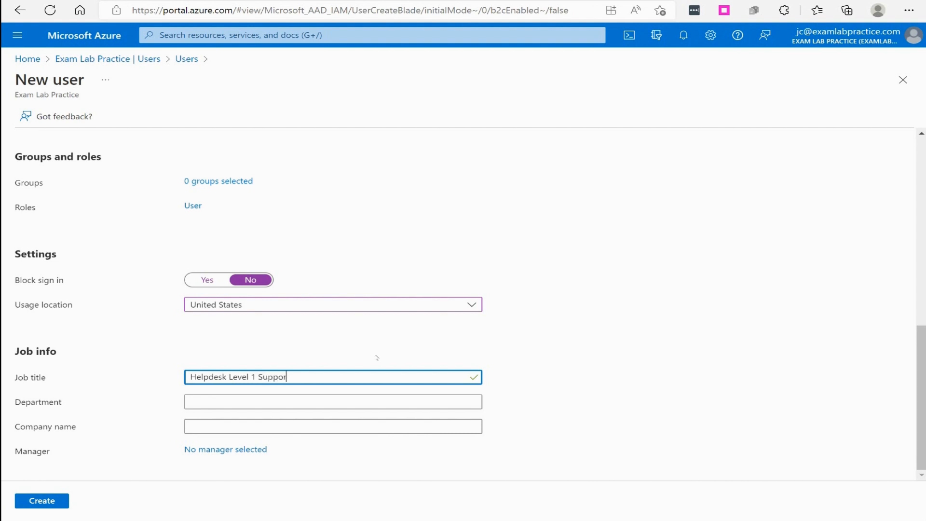
pyautogui.write('t')
pyautogui.click(289, 399)
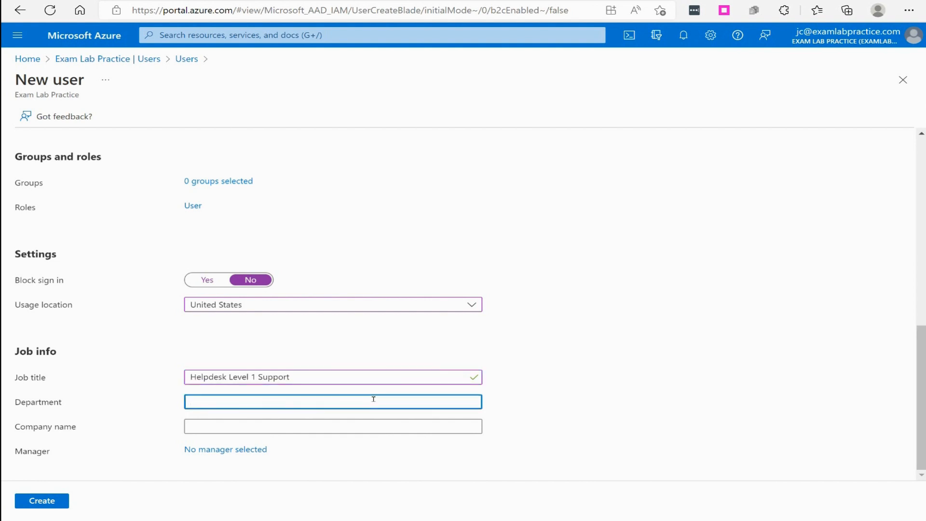
pyautogui.write('IT')
pyautogui.click(289, 427)
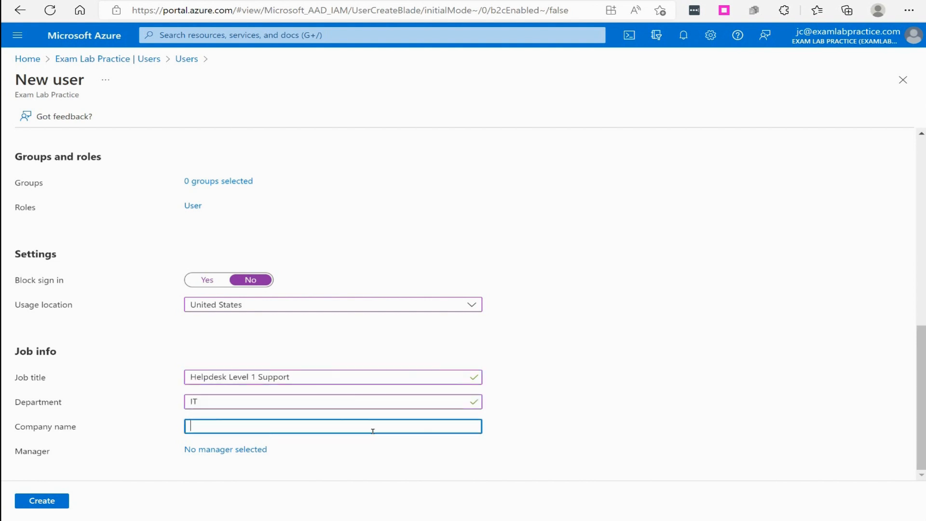
pyautogui.write('Exam Lab Practice')
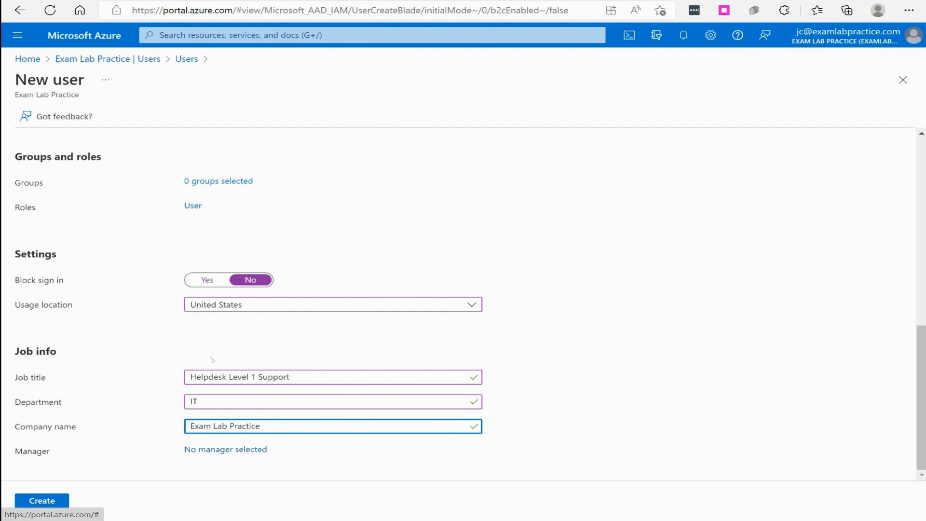
# Create the helpdesk user and dismiss the New user options dropdown on the Users page
pyautogui.scroll(3, 215, 378)
pyautogui.scroll(-3, 145, 434)
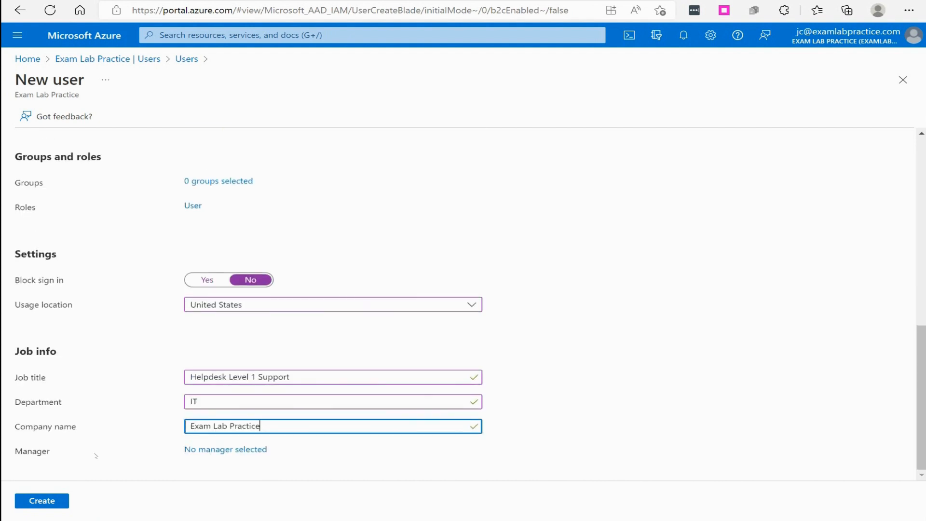
pyautogui.click(52, 504)
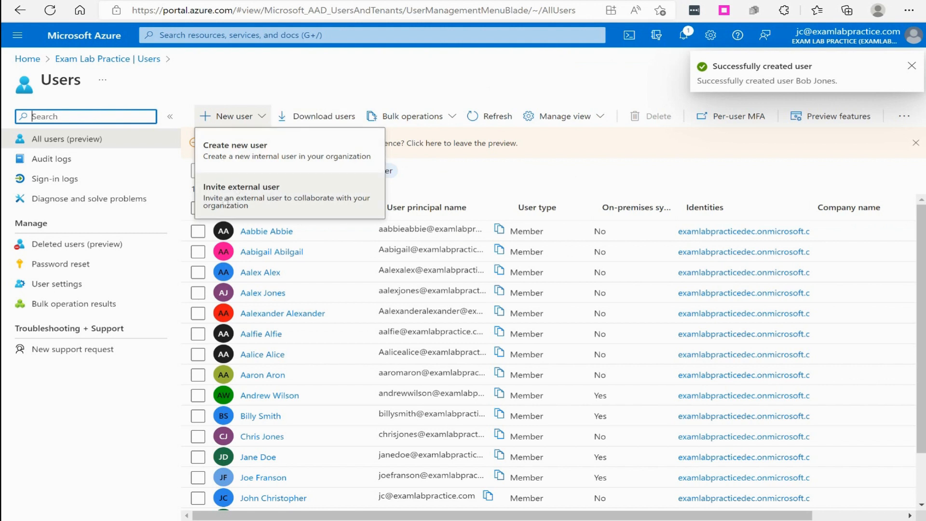
pyautogui.click(239, 118)
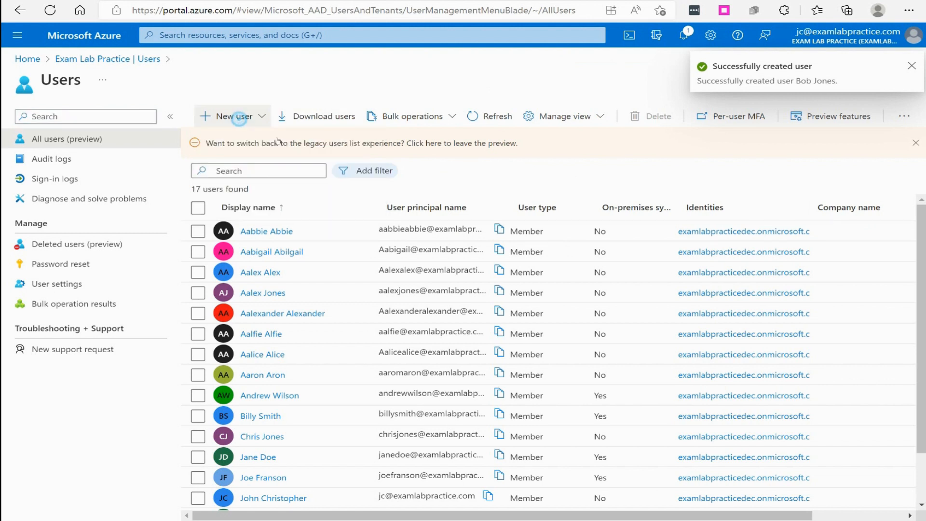
# Choose Invite external user from the New user menu to start a guest invitation
pyautogui.click(261, 120)
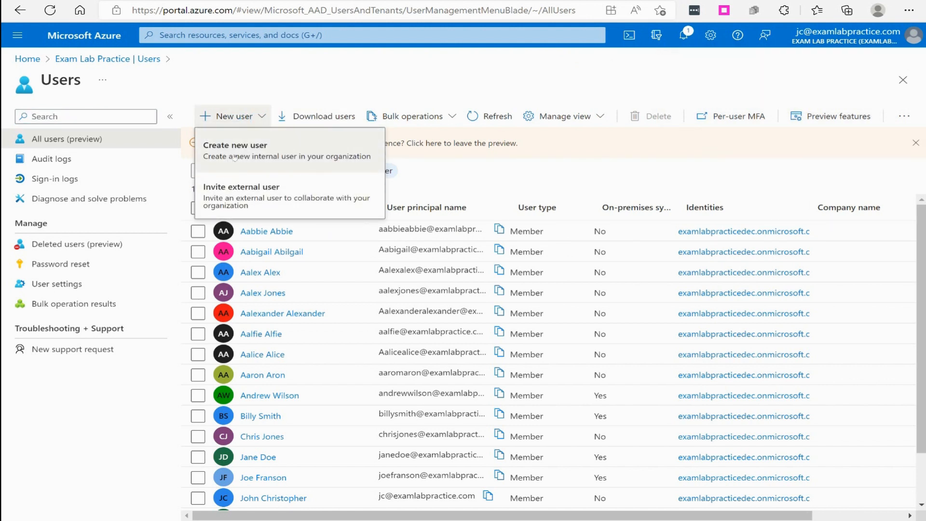
pyautogui.click(222, 194)
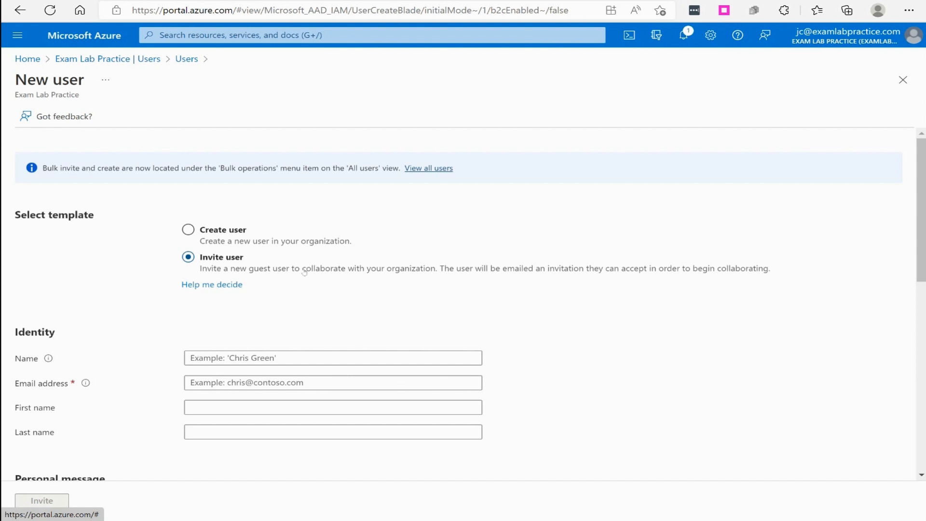
pyautogui.scroll(-3, 304, 272)
# Enter the guest's display name, e-mail address, first name and last name
pyautogui.click(252, 251)
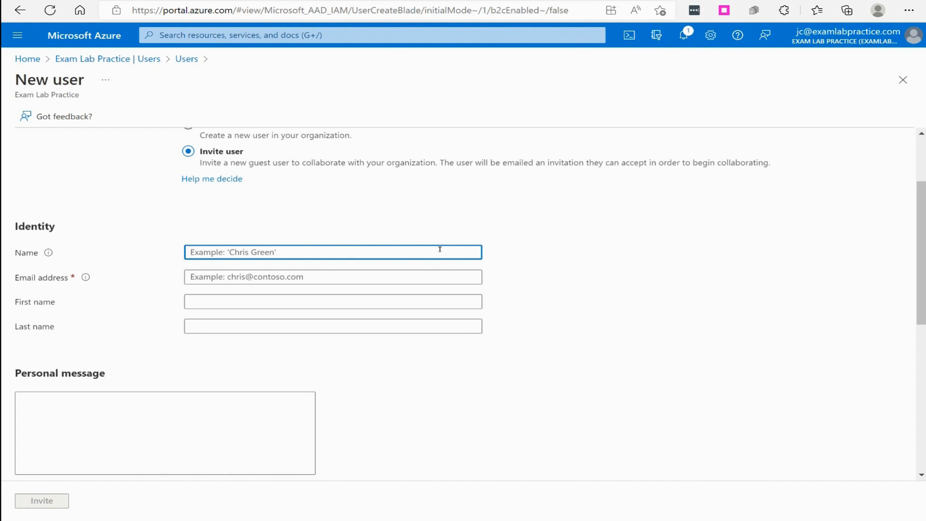
pyautogui.click(279, 278)
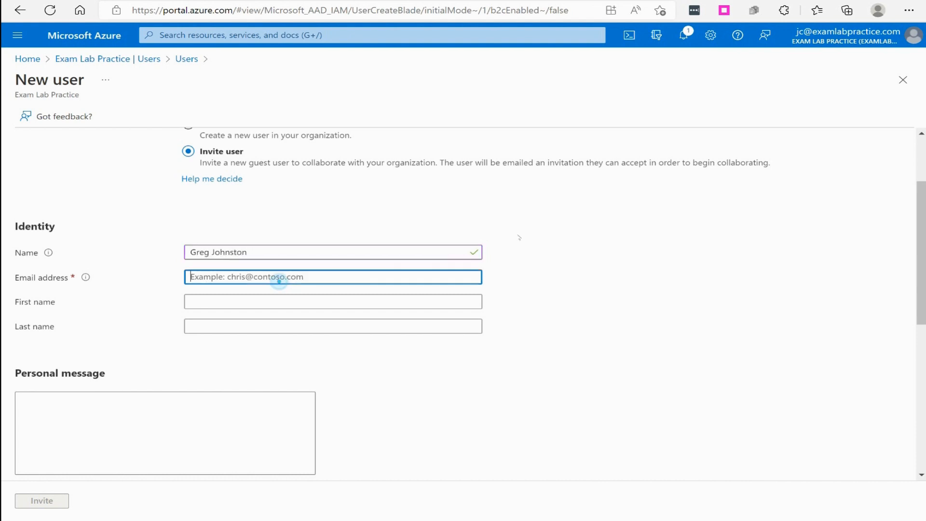
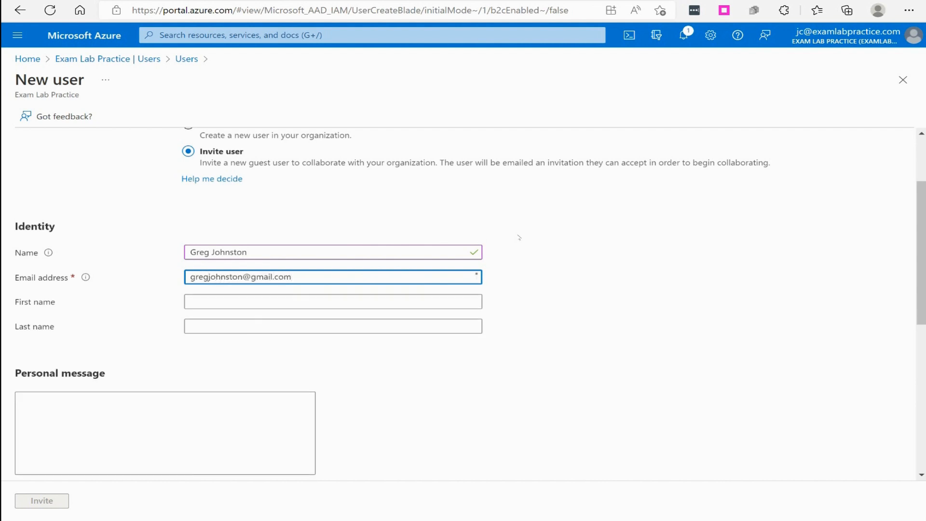
pyautogui.click(282, 298)
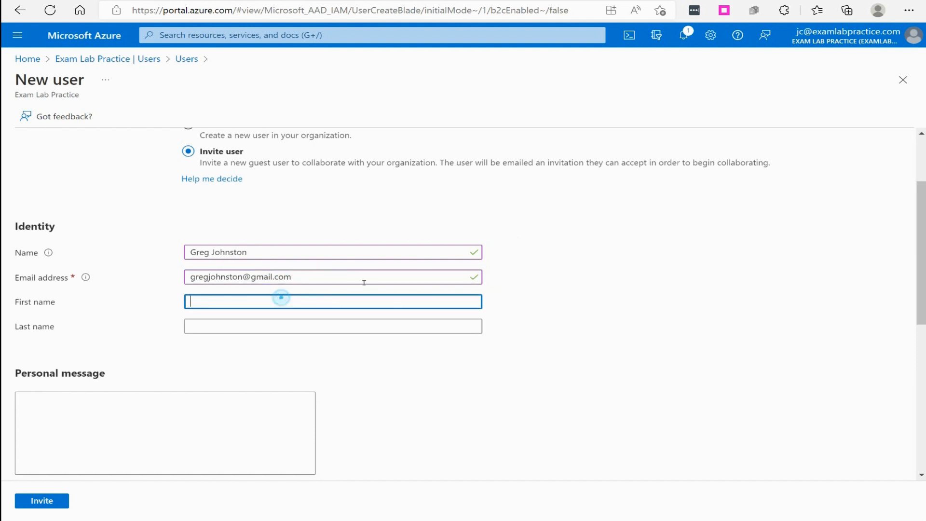
pyautogui.press('Tab')
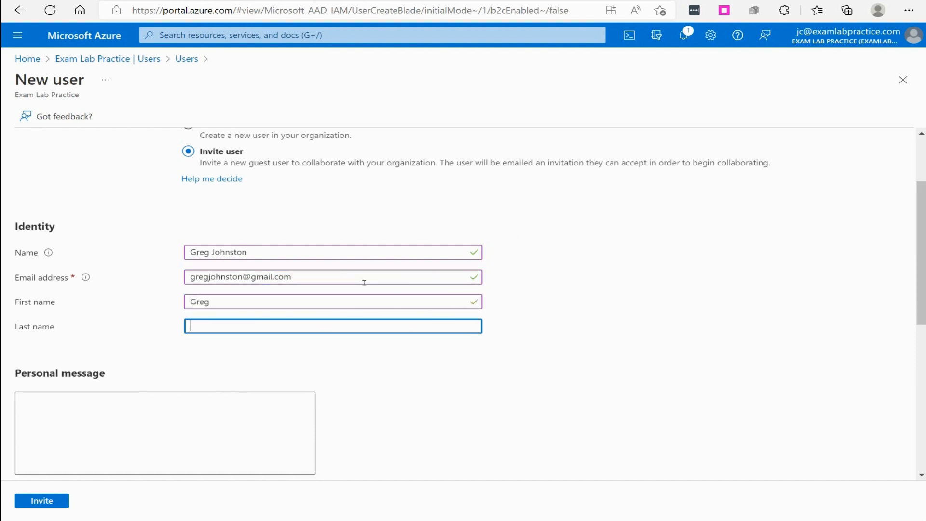
# Write a personal message greeting the guest, with 'Please accept this link' on a new line
pyautogui.click(214, 426)
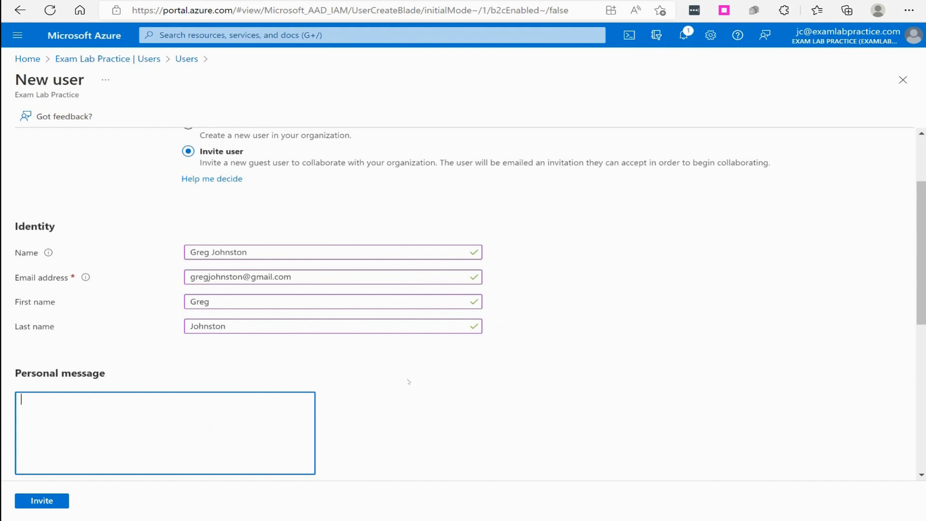
pyautogui.write('Hey Ge')
pyautogui.write('=reg')
pyautogui.press('BackSpace')
pyautogui.press('BackSpace')
pyautogui.press('BackSpace')
pyautogui.press('BackSpace')
pyautogui.press('BackSpace')
pyautogui.write('reg,')
pyautogui.press('Return')
pyautogui.write('Please accept this link')
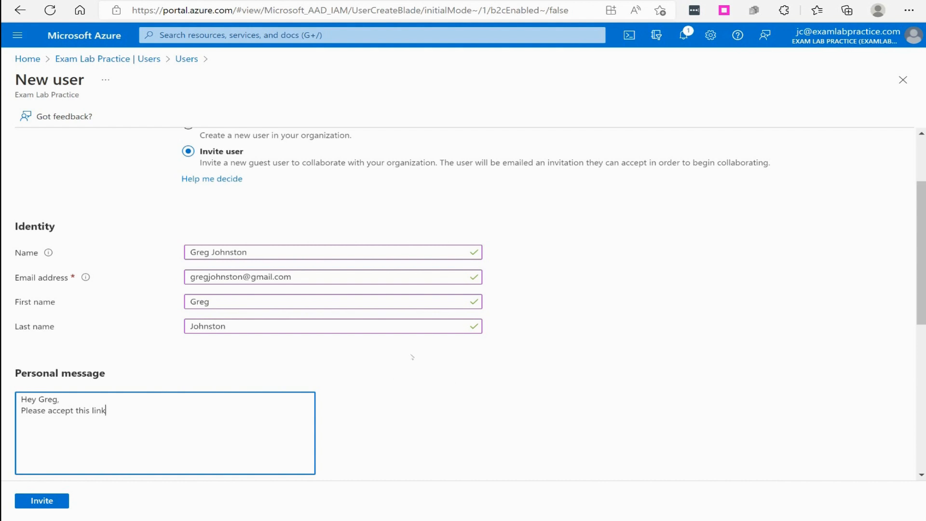
# Discard the unsent invitation via the Exam Lab Practice breadcrumb and reopen the 18-user Users list
pyautogui.scroll(2, 413, 358)
pyautogui.scroll(-8, 431, 328)
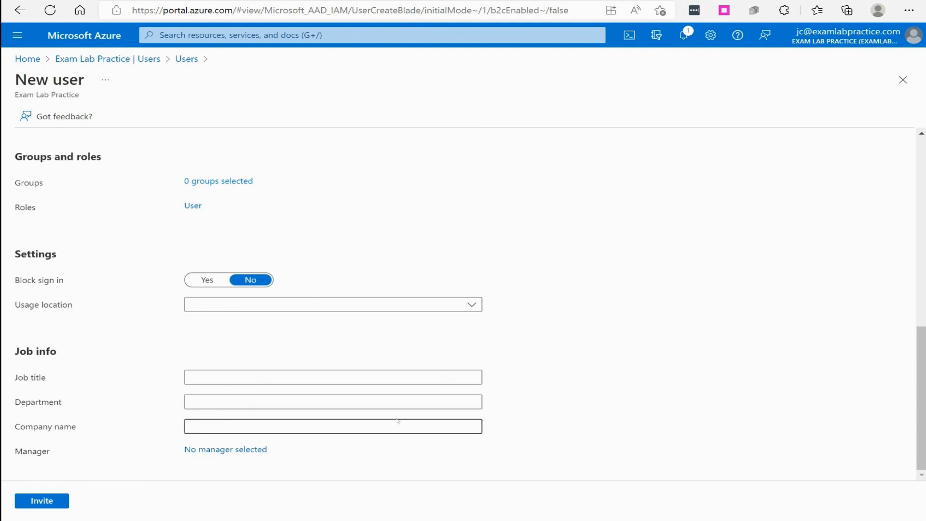
pyautogui.scroll(10, 397, 422)
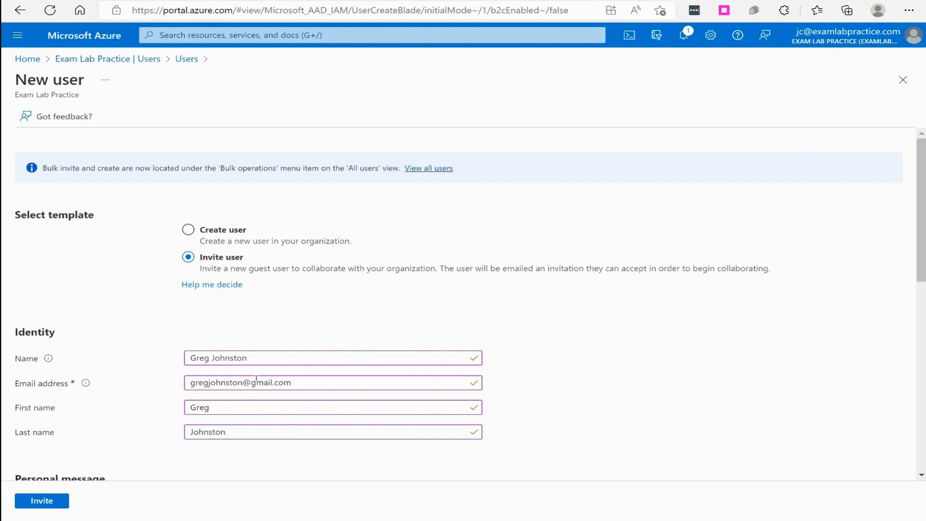
pyautogui.tripleClick(295, 383)
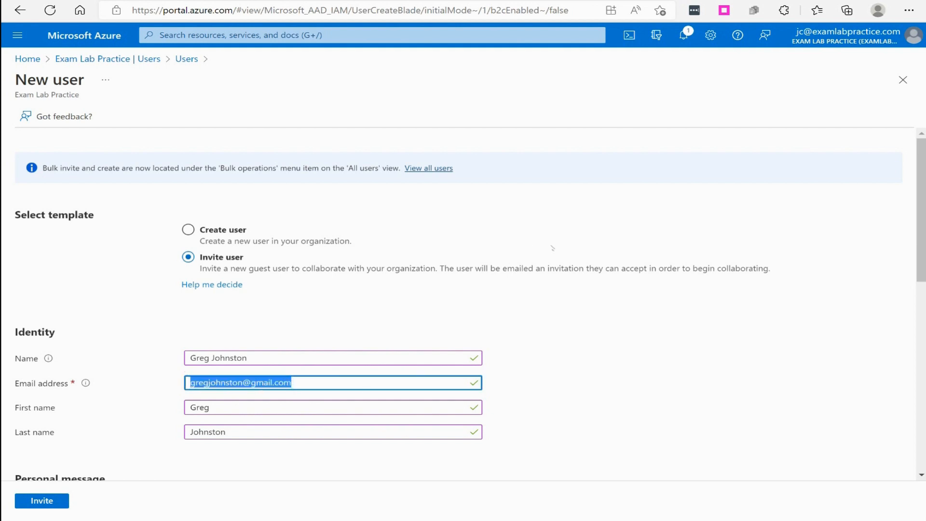
pyautogui.click(107, 59)
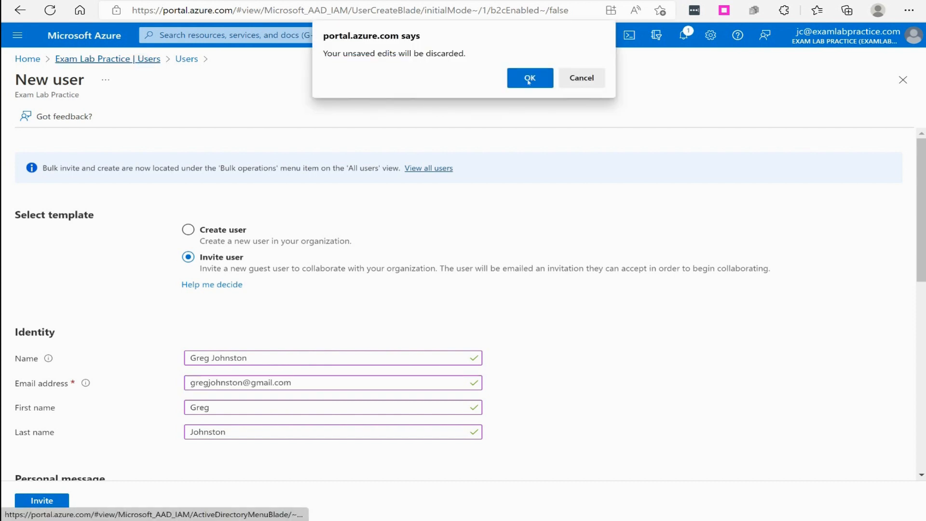
pyautogui.click(529, 77)
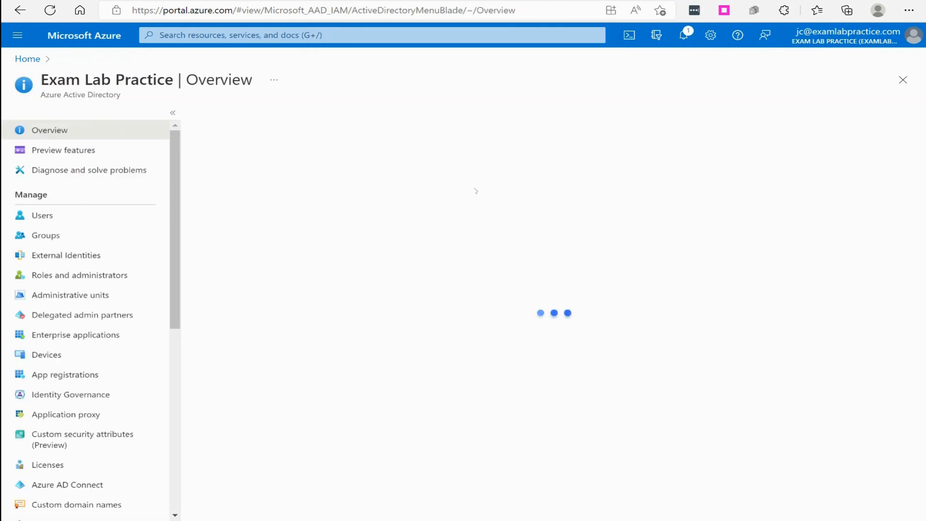
pyautogui.click(42, 215)
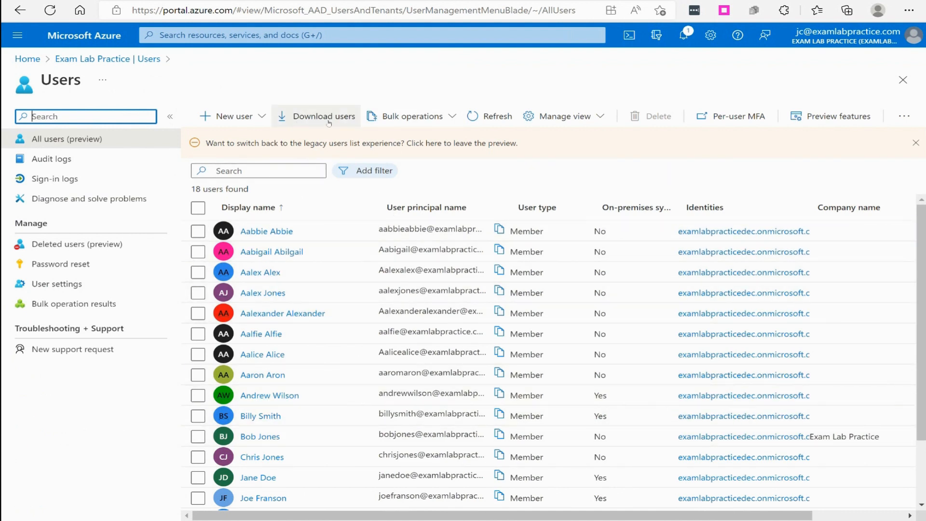
pyautogui.click(295, 120)
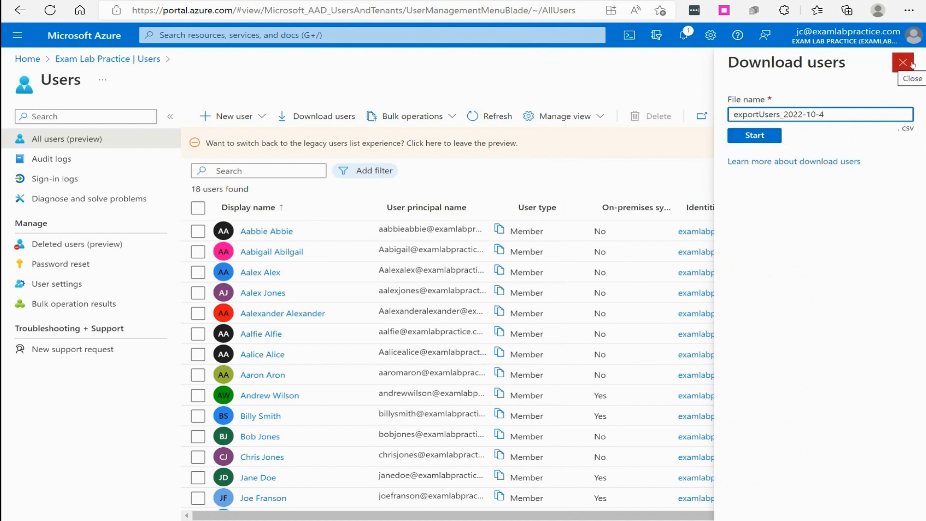
pyautogui.click(912, 64)
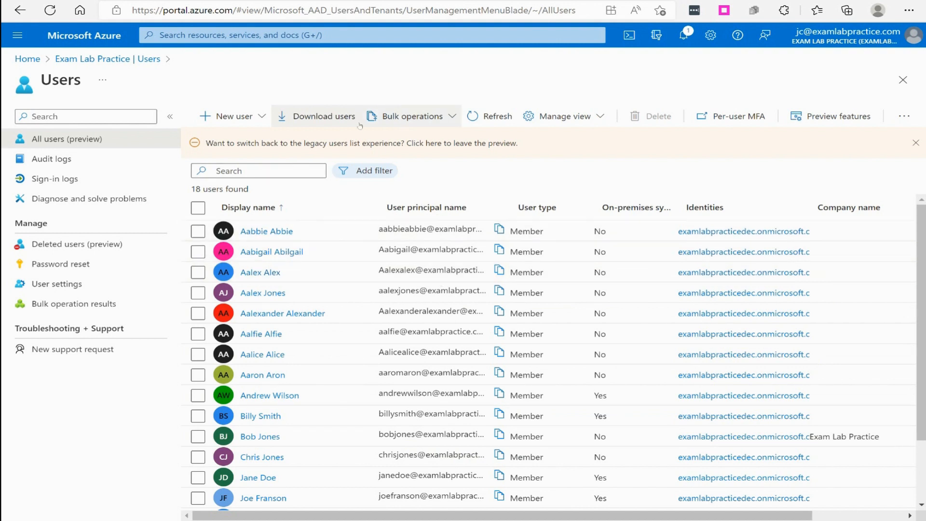
# Download UserCreateTemplate.csv from Bulk operations > Bulk create and open it in Excel
pyautogui.click(434, 117)
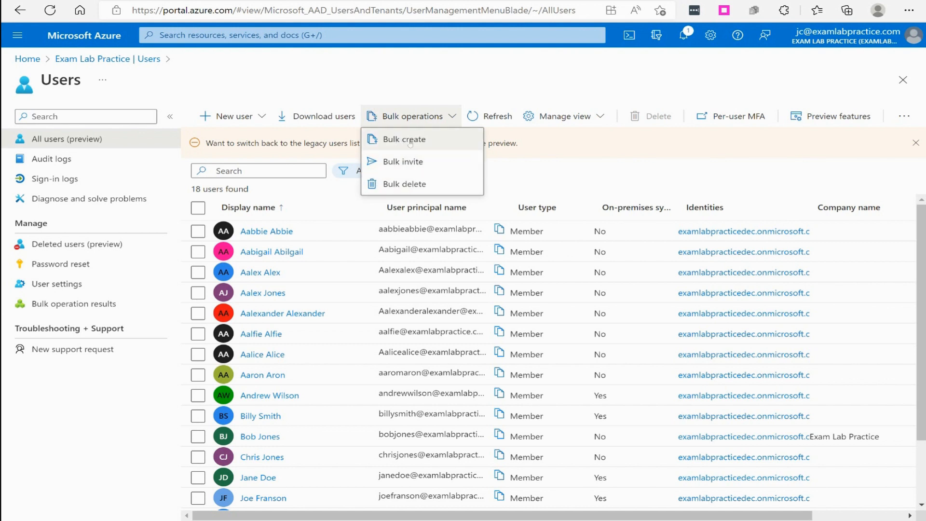
pyautogui.click(402, 143)
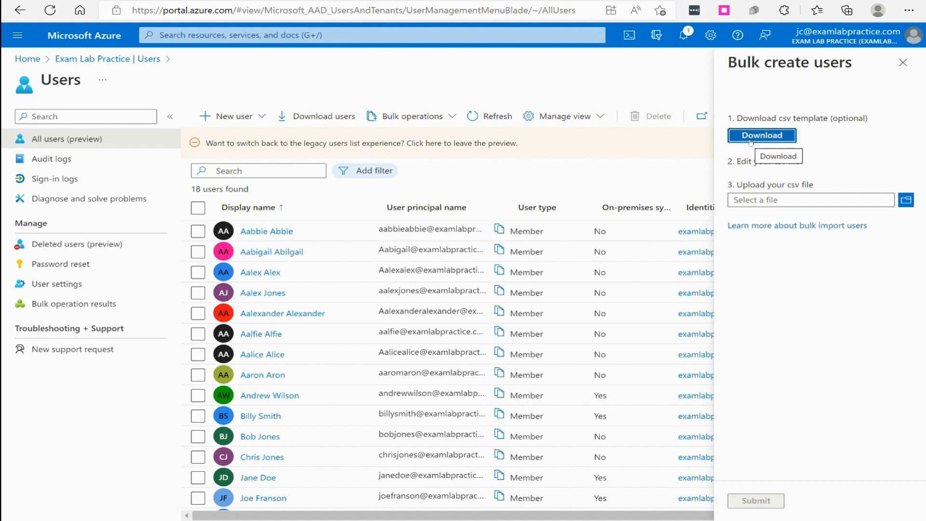
pyautogui.click(753, 141)
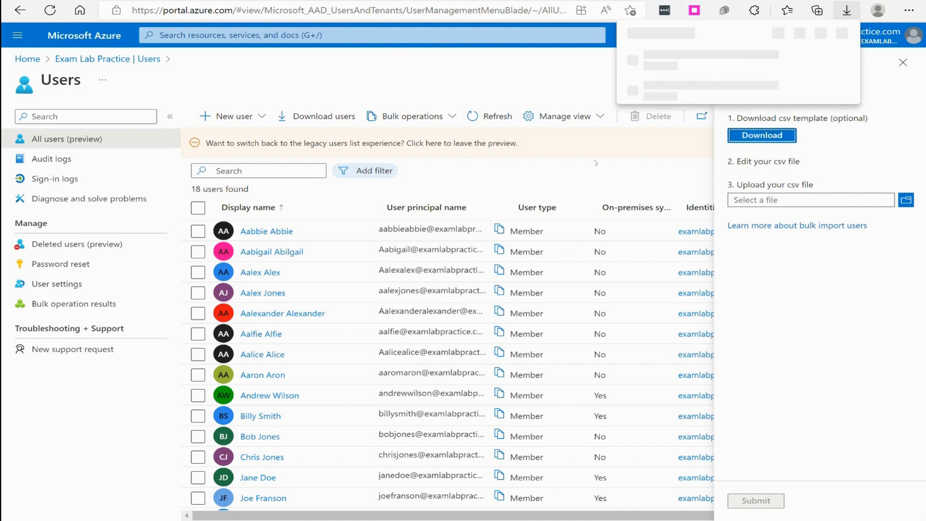
pyautogui.click(666, 68)
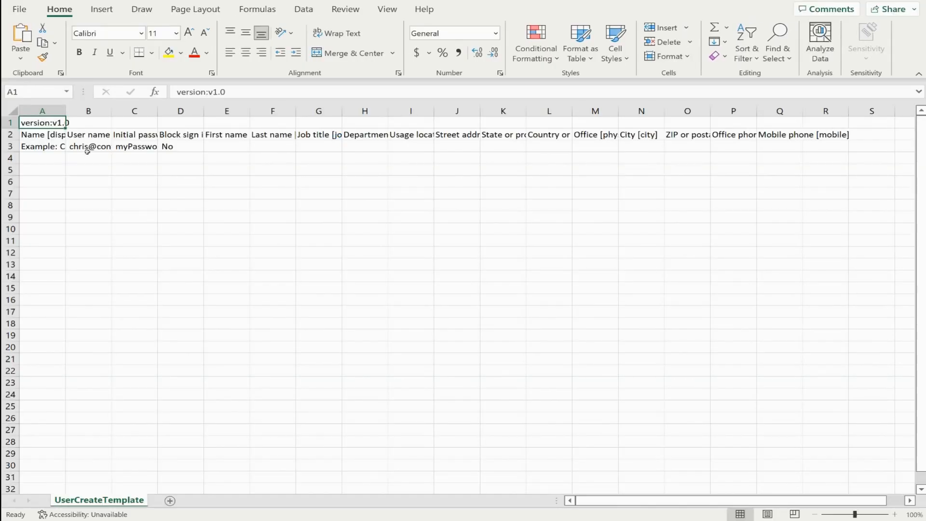
# Widen columns A and B and enter the new user's display name and user name in row 4
pyautogui.moveTo(65, 110); pyautogui.dragTo(217, 115)
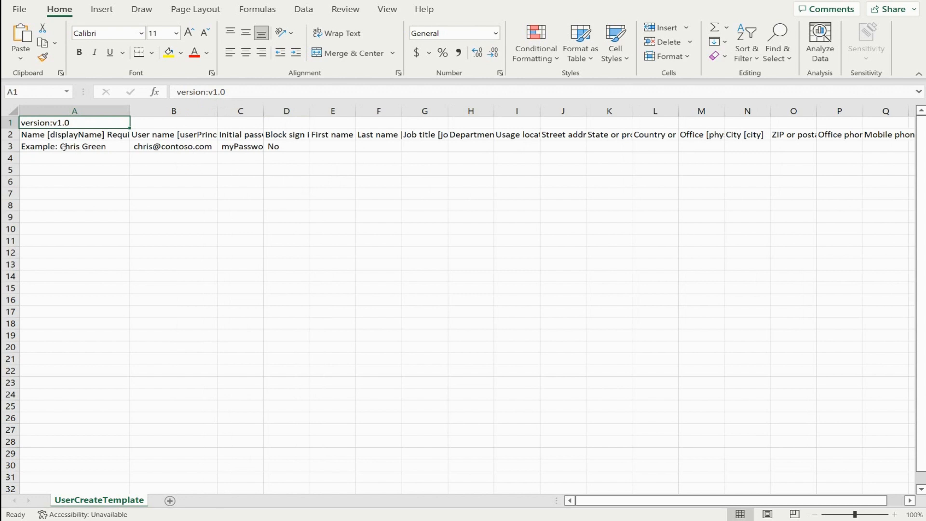
pyautogui.click(81, 160)
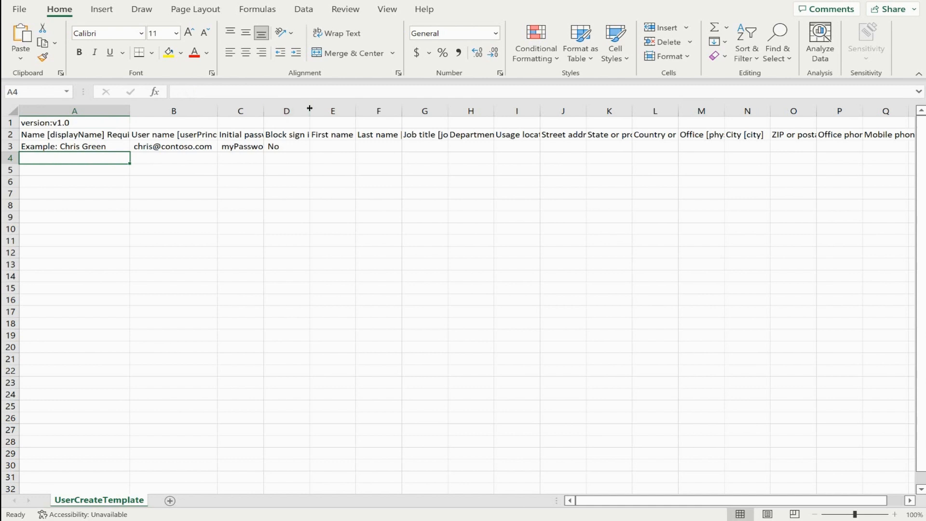
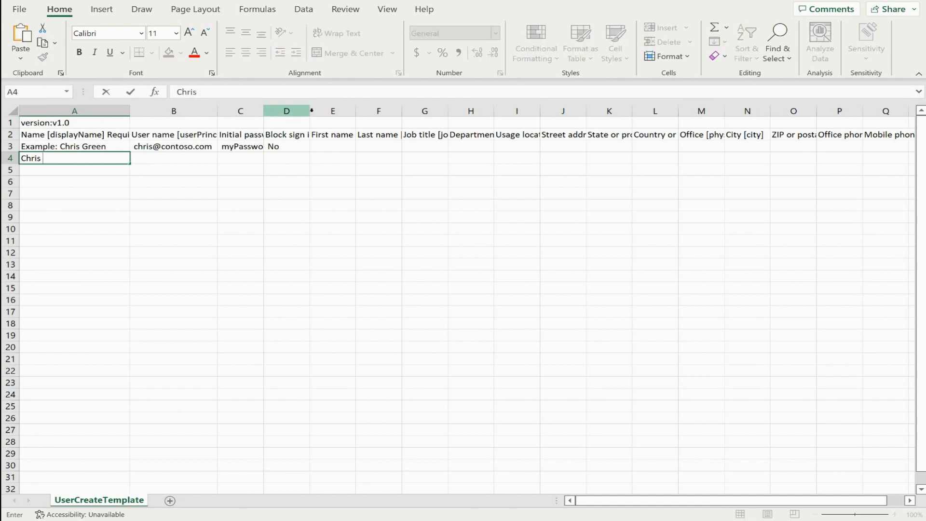
pyautogui.press('Tab')
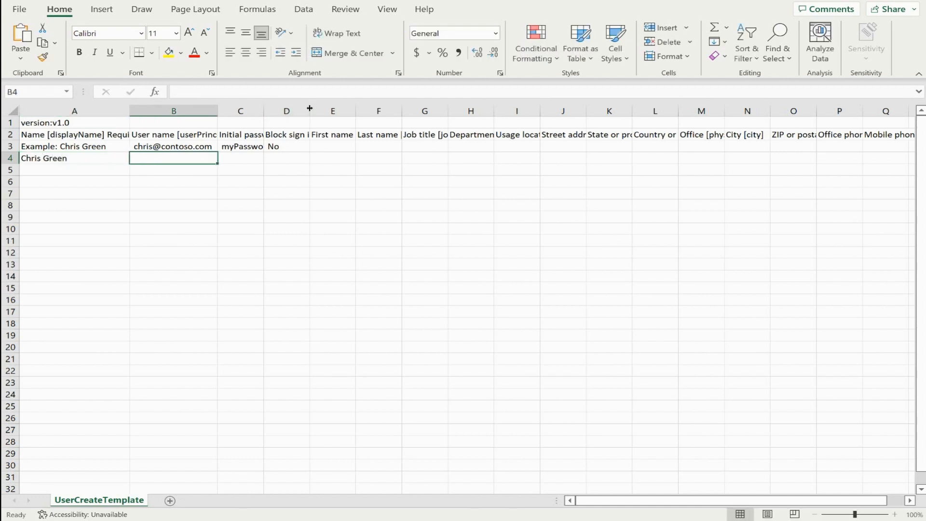
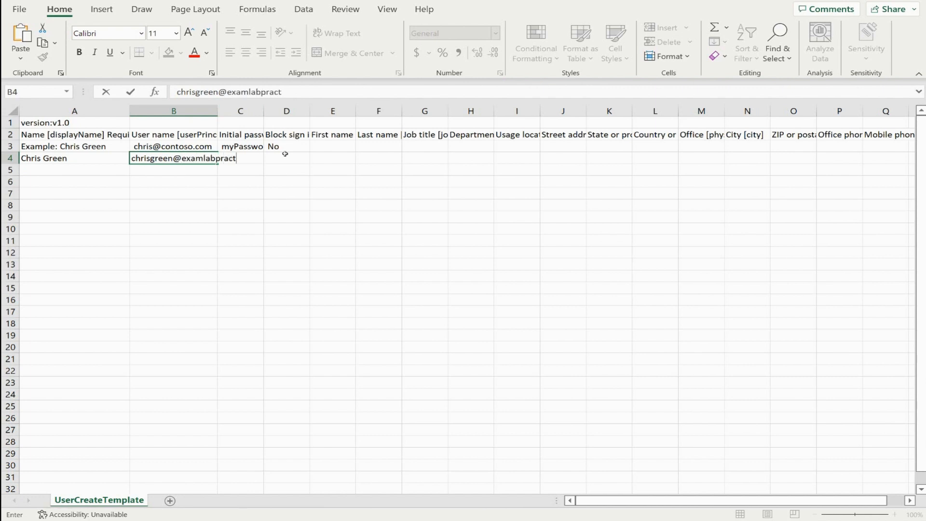
pyautogui.press('Tab')
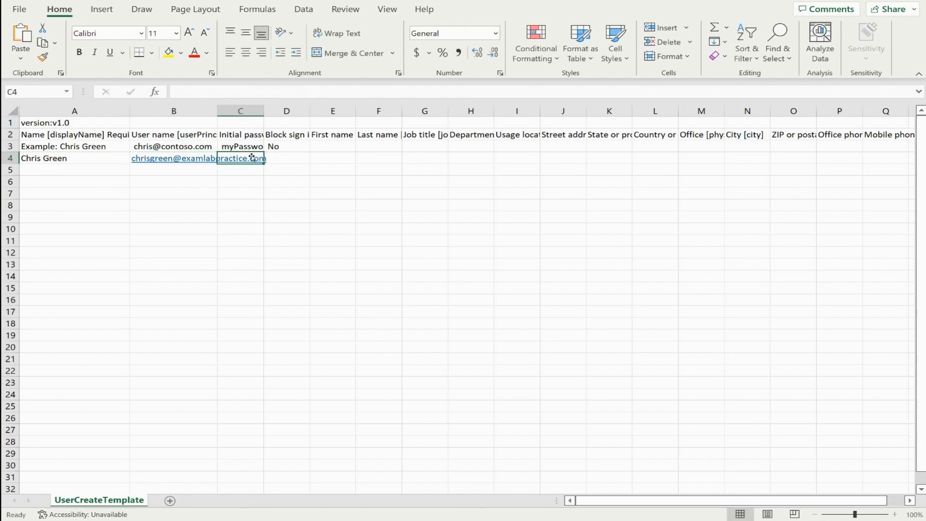
pyautogui.moveTo(218, 110); pyautogui.dragTo(281, 111)
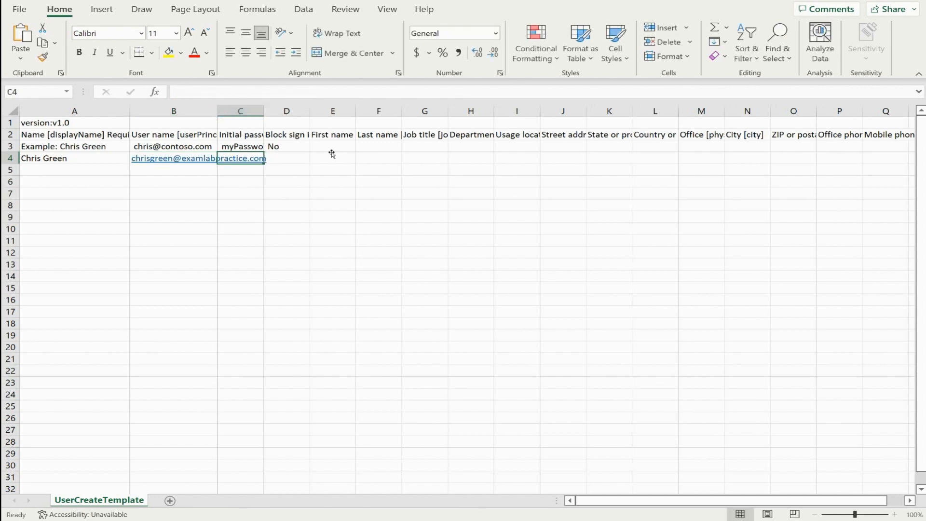
# Enter the user's initial password in row 4 and auto-fit column C
pyautogui.click(314, 179)
pyautogui.press('Up')
pyautogui.press('Up')
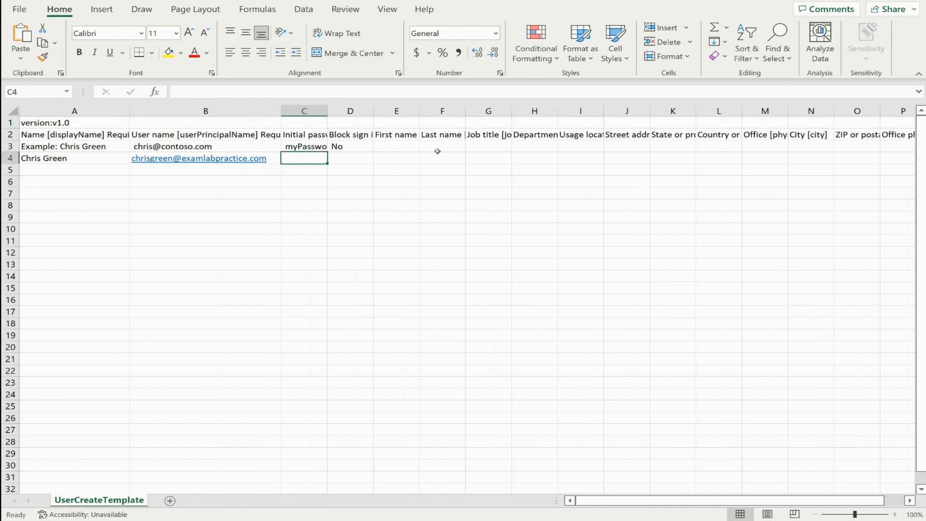
pyautogui.write('Pa5')
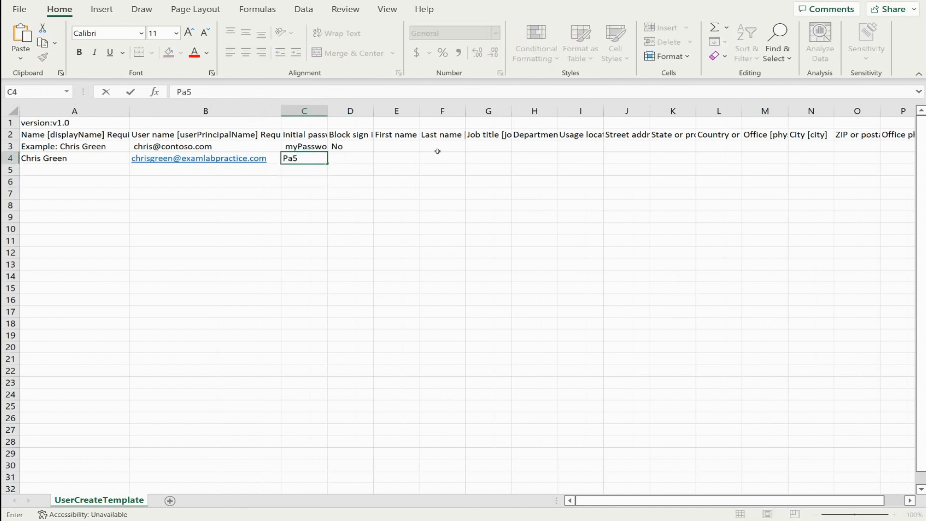
pyautogui.write('5w.rd123!')
pyautogui.click(438, 150)
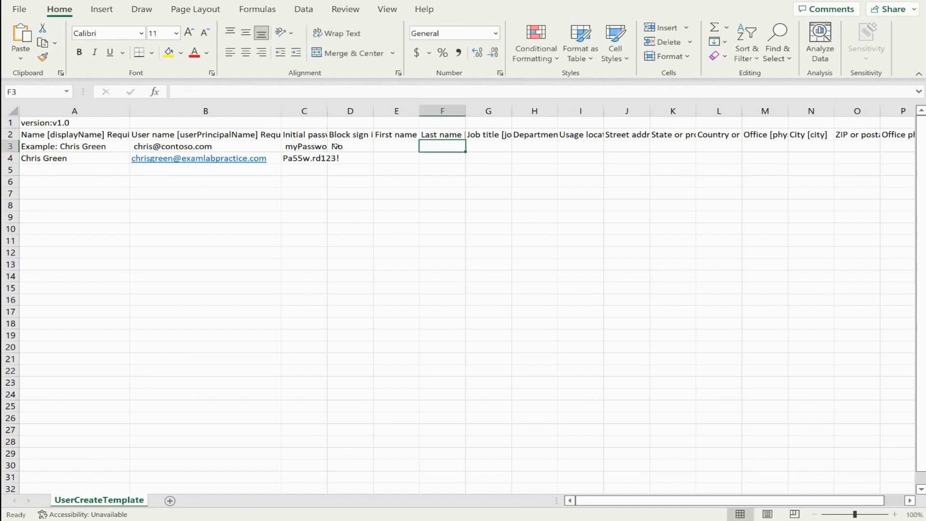
pyautogui.doubleClick(328, 111)
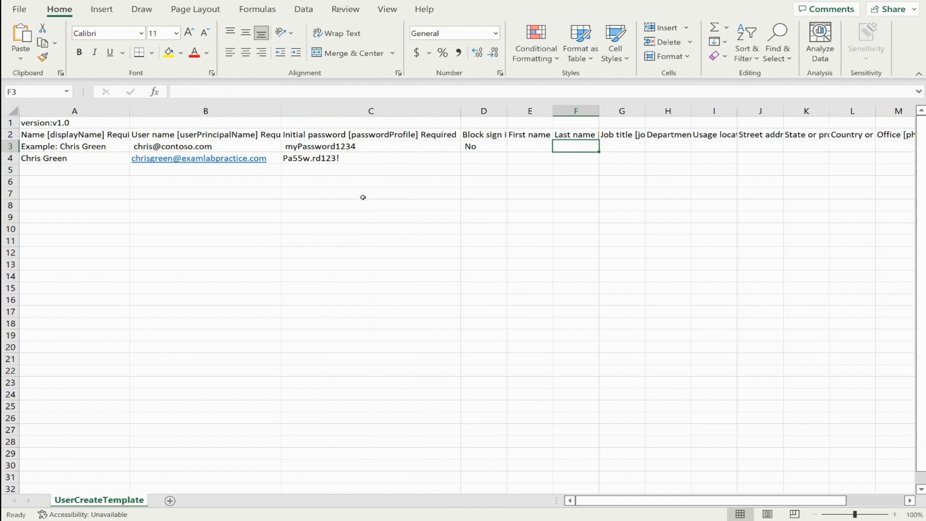
# Set block sign-in to No, add first and last names, job title Sales Manager, department Sales
pyautogui.click(479, 160)
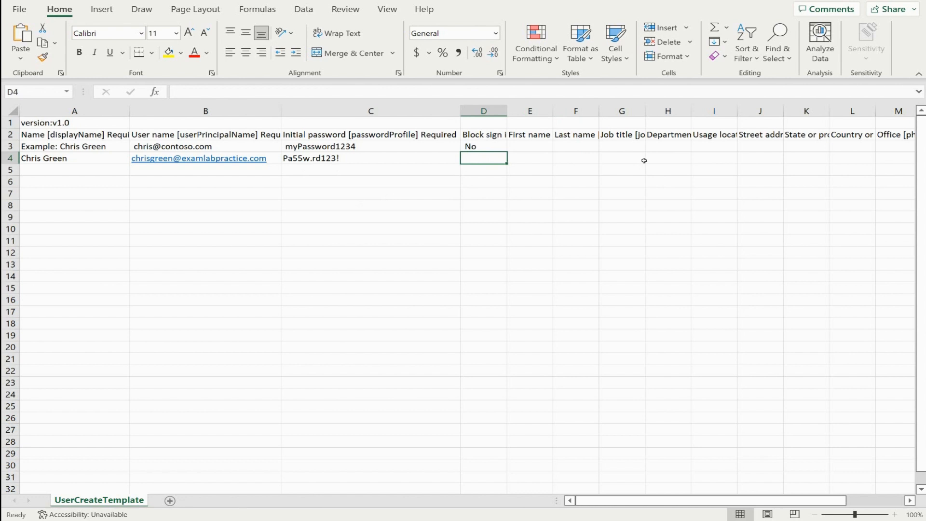
pyautogui.write('No')
pyautogui.press('Tab')
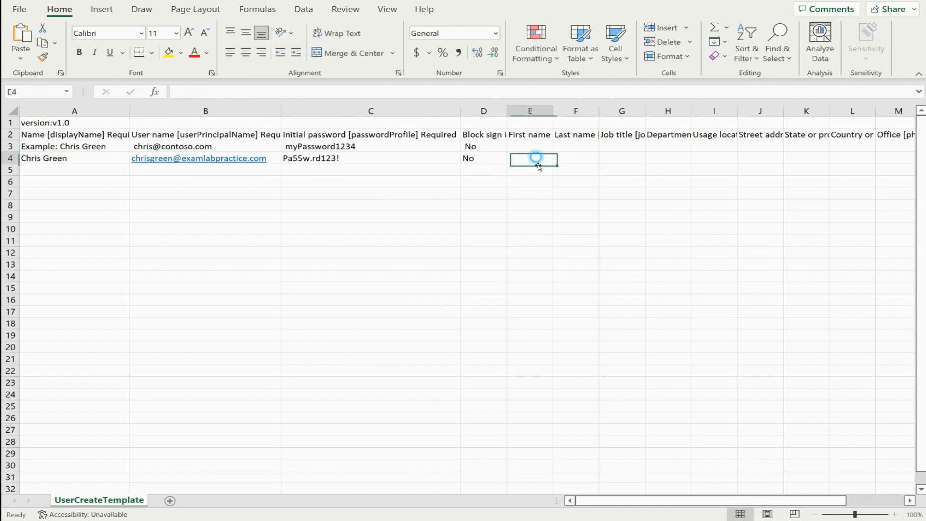
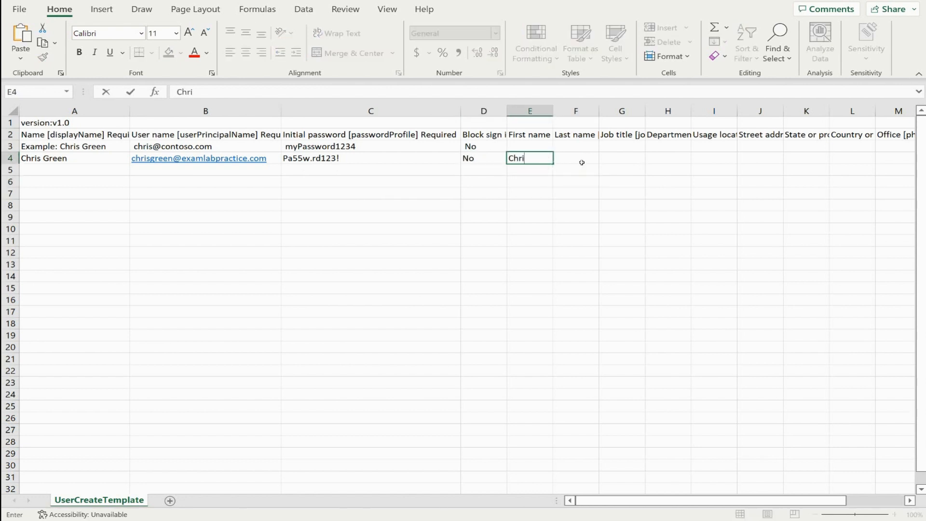
pyautogui.press('Tab')
pyautogui.press('Tab')
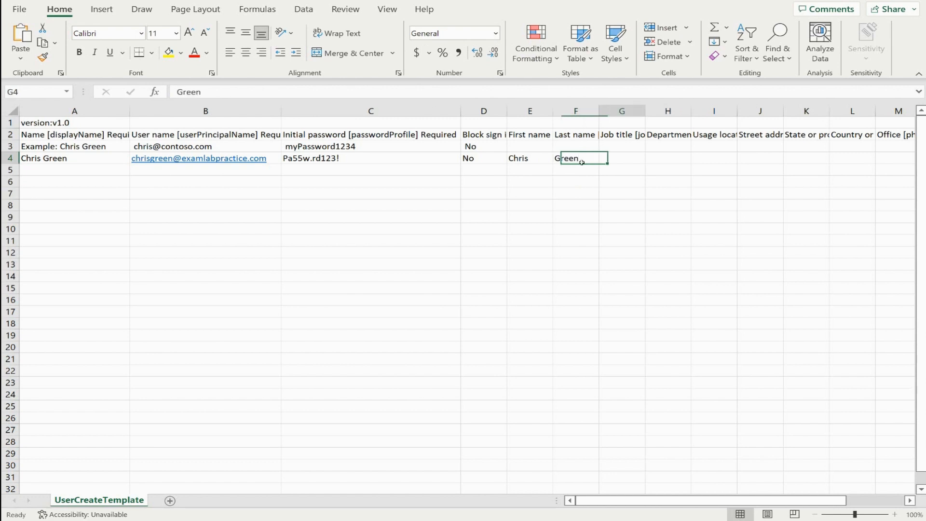
pyautogui.write('Sales Manager')
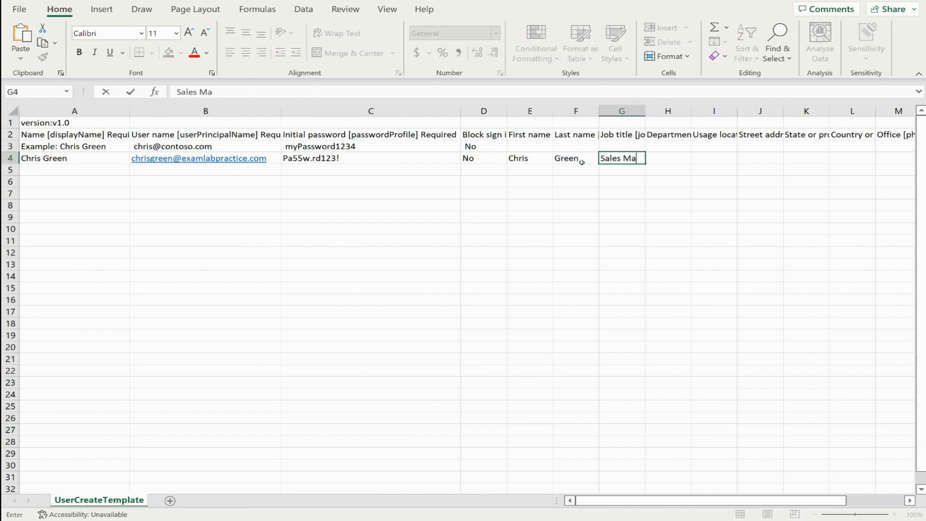
pyautogui.click(676, 157)
pyautogui.write('Sales')
pyautogui.press('Return')
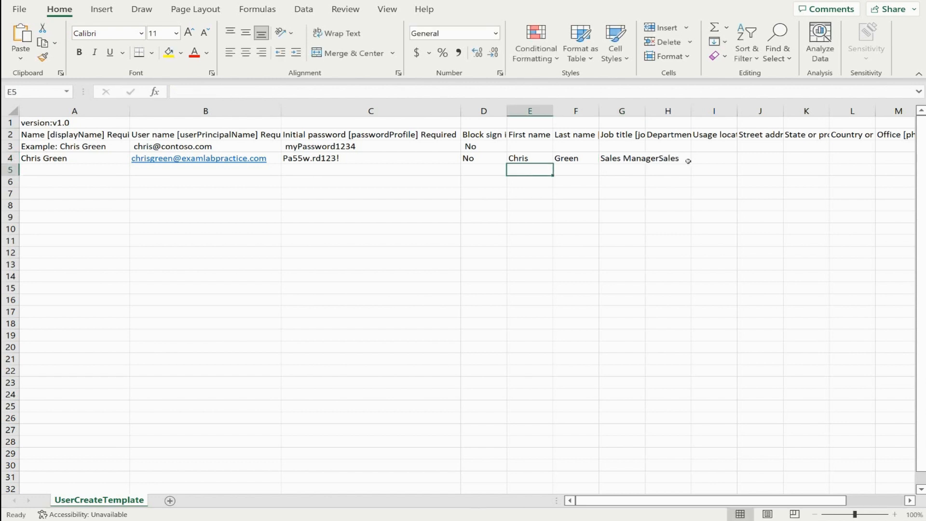
pyautogui.doubleClick(644, 110)
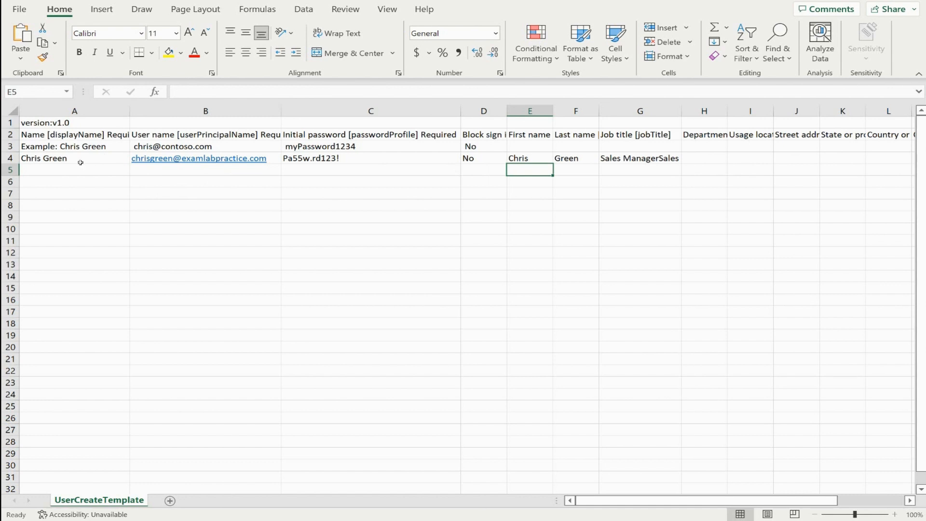
# Overwrite example row 3 with the new user's display name, user name and password
pyautogui.click(83, 147)
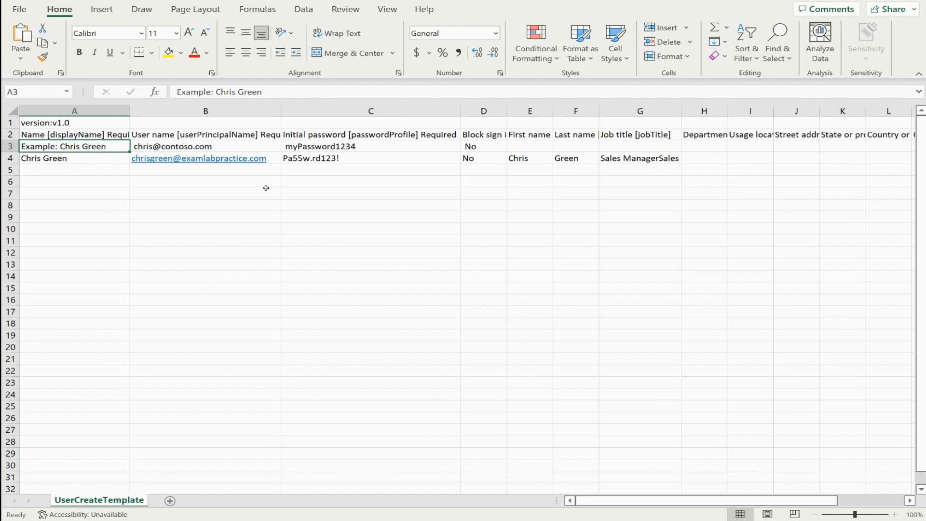
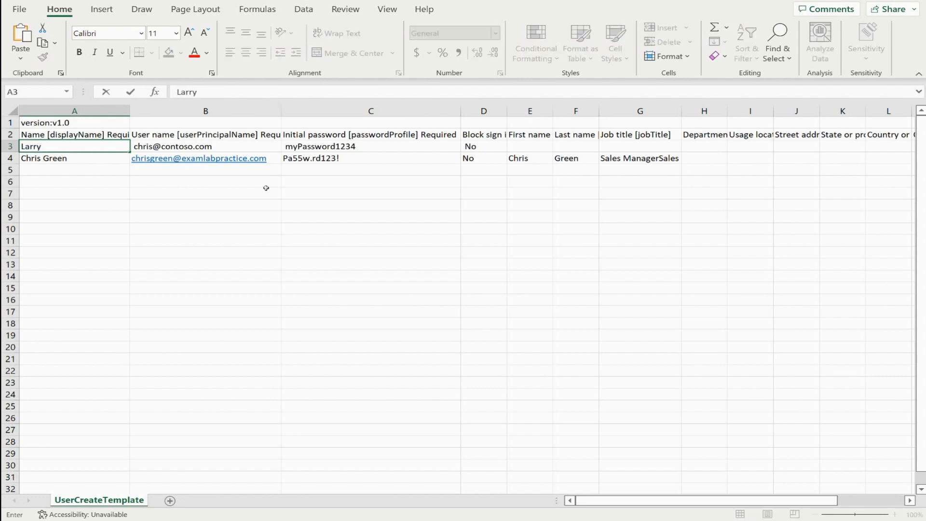
pyautogui.press('Tab')
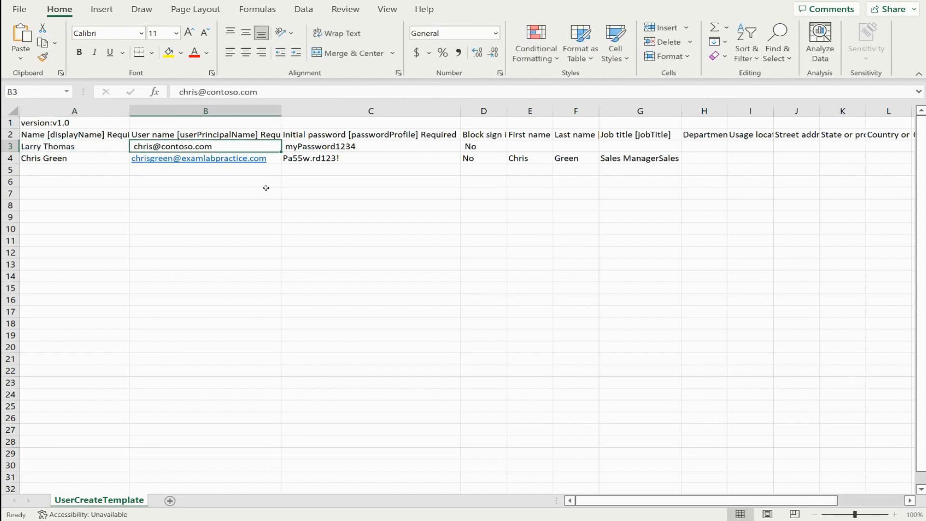
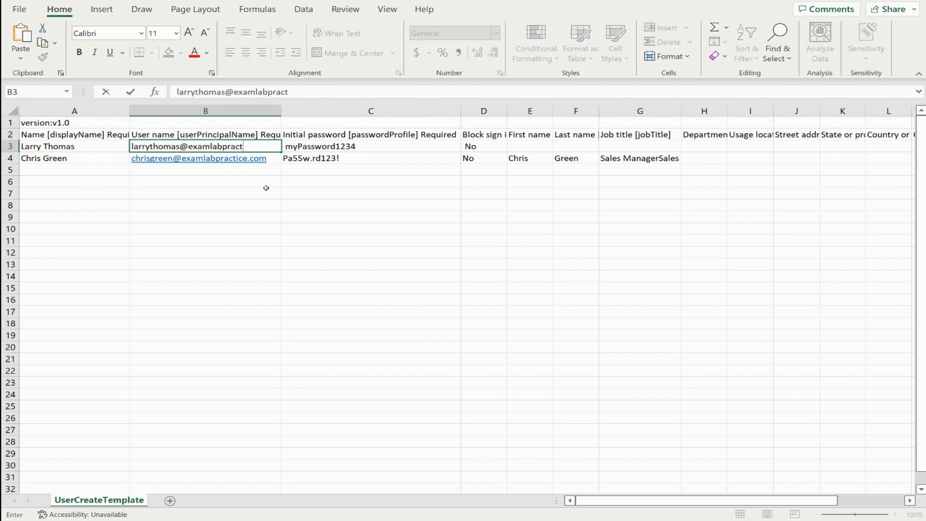
pyautogui.press('Tab')
pyautogui.write('Pa')
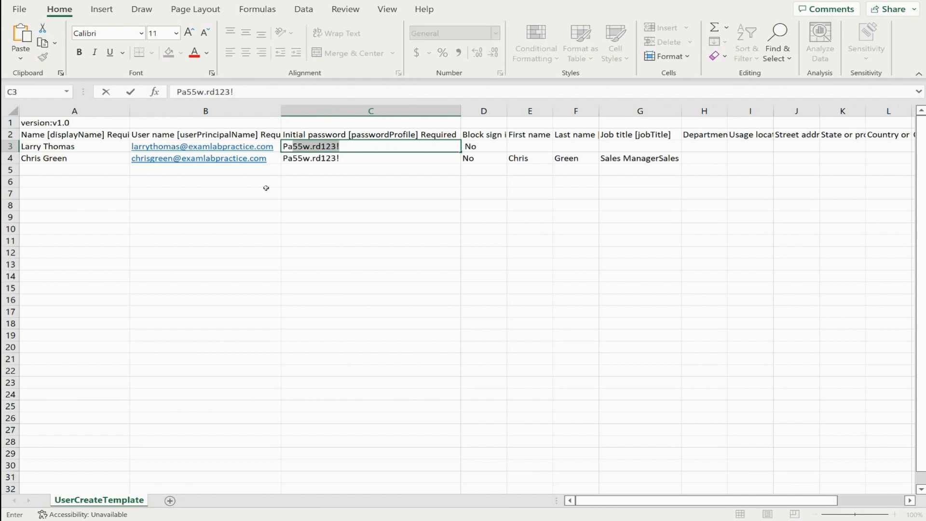
pyautogui.press('Tab')
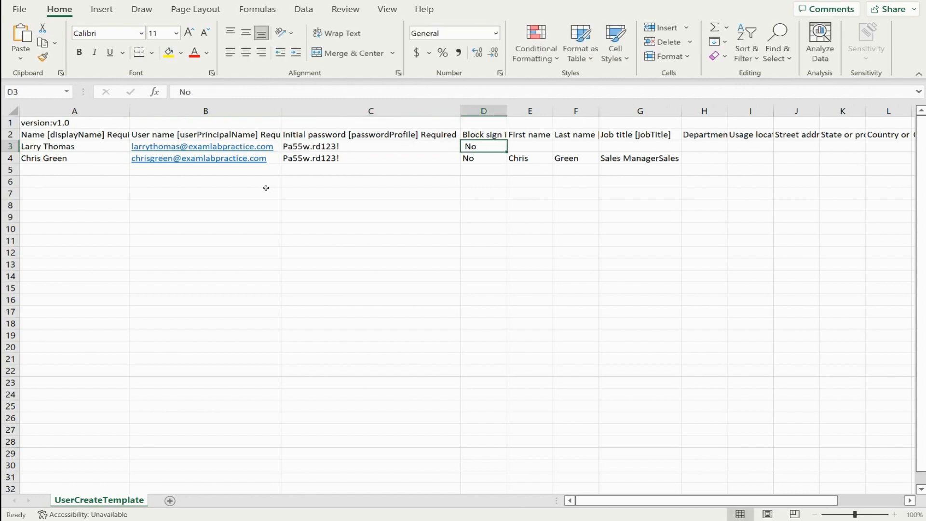
# Fill row 3's first and last name, job title Marketing Manager and department Marketing
pyautogui.press('Tab')
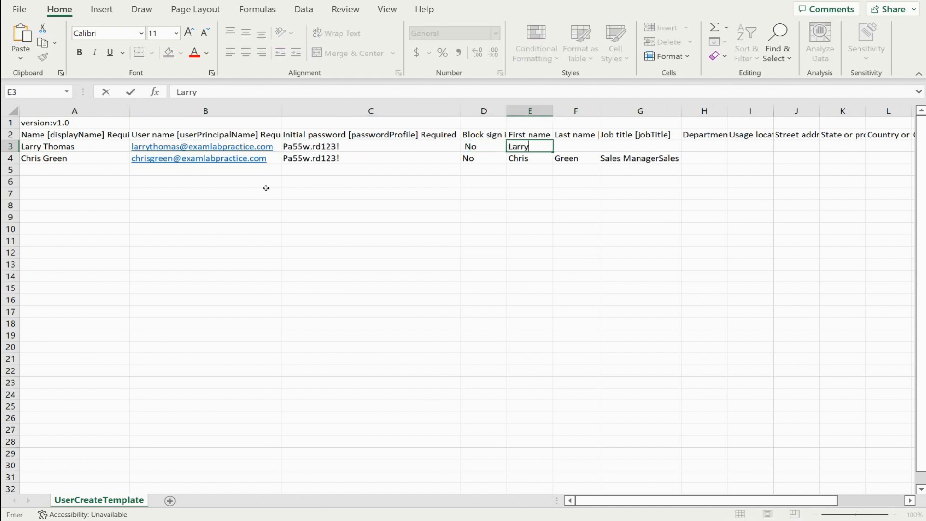
pyautogui.press('Tab')
pyautogui.press('Tab')
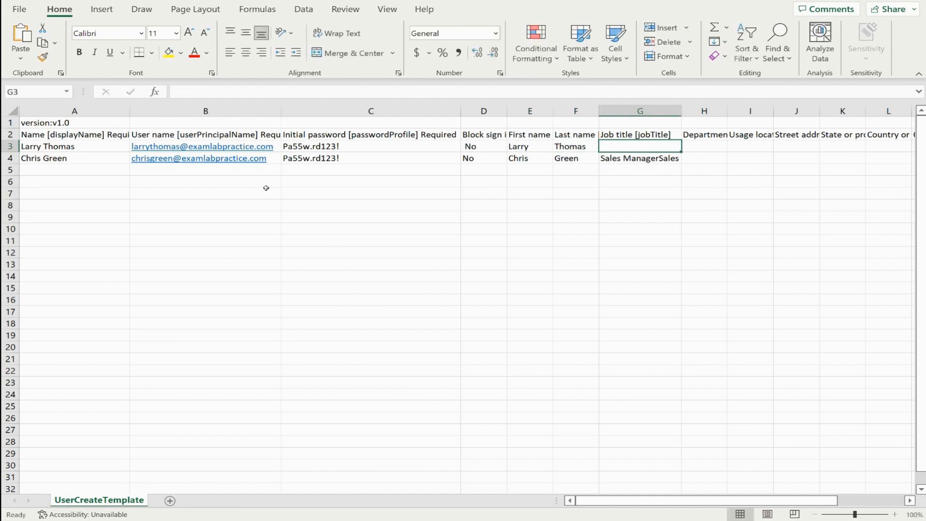
pyautogui.write('Mar')
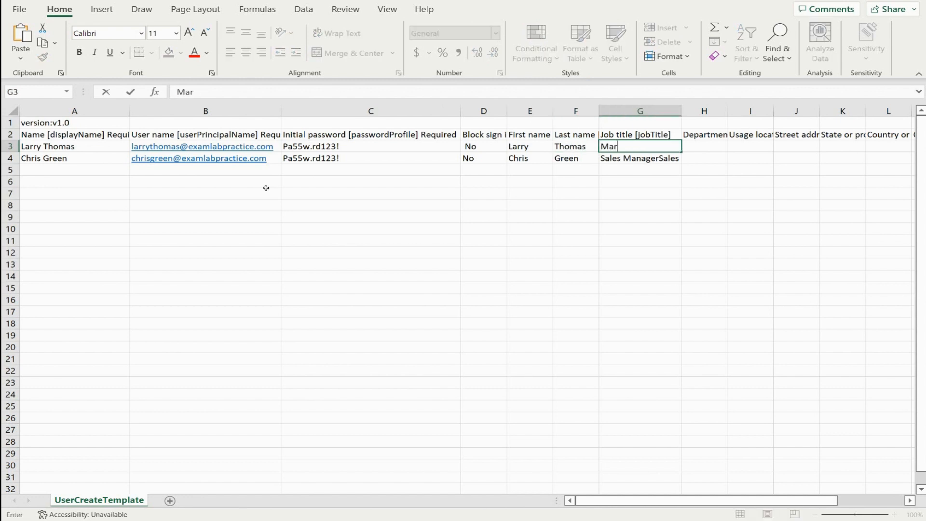
pyautogui.write('keting Manager')
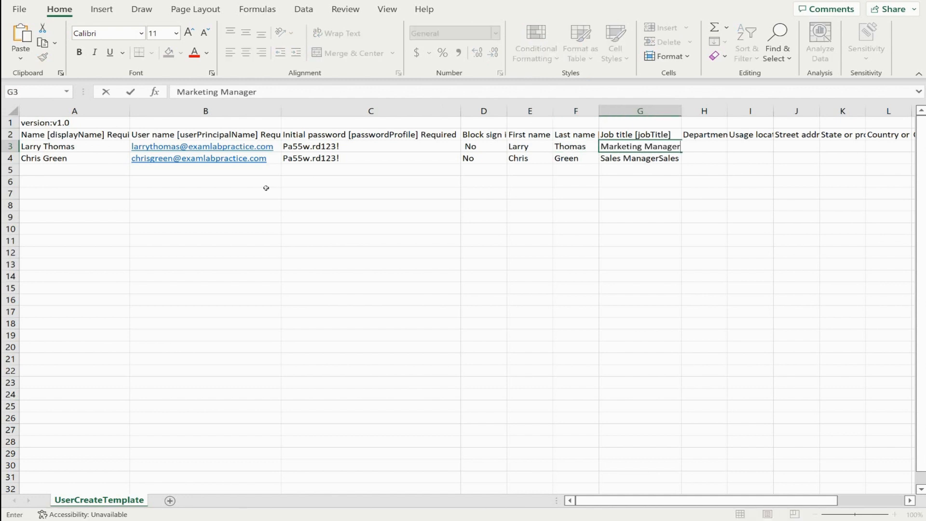
pyautogui.press('Tab')
pyautogui.write('Marke')
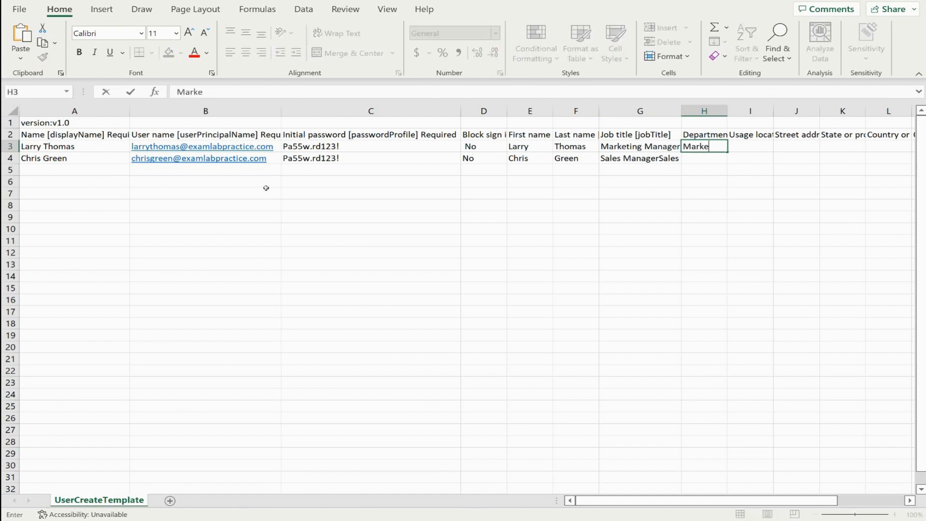
pyautogui.write('ting')
# Fix row 4: trim the extra 'Sales' so G4 reads Sales Manager, and paste Sales into H4
pyautogui.click(612, 162)
pyautogui.moveTo(235, 92); pyautogui.dragTo(256, 91)
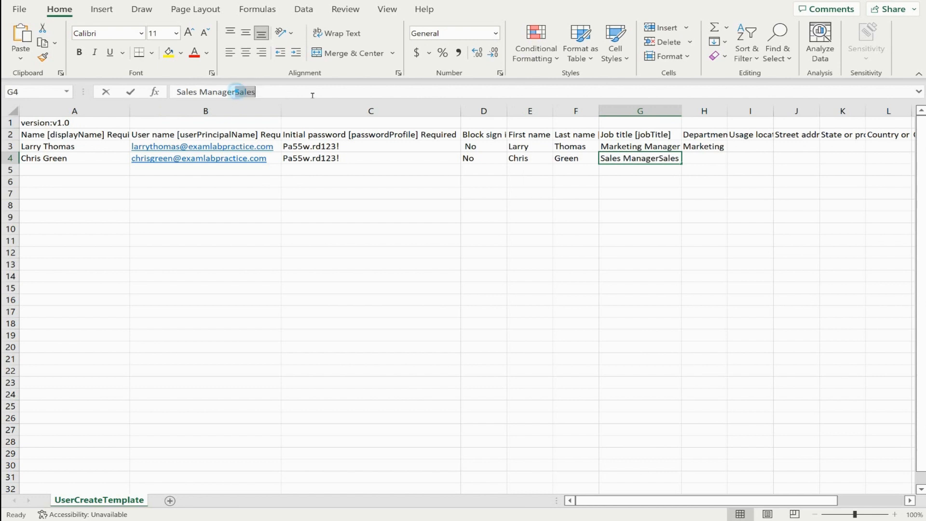
pyautogui.press('BackSpace')
pyautogui.click(709, 161)
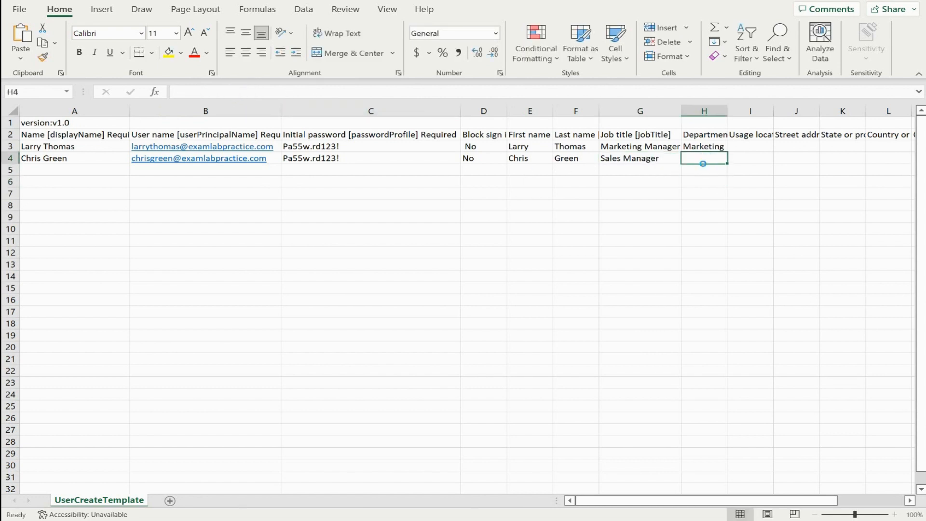
pyautogui.write('Sales')
pyautogui.click(780, 151)
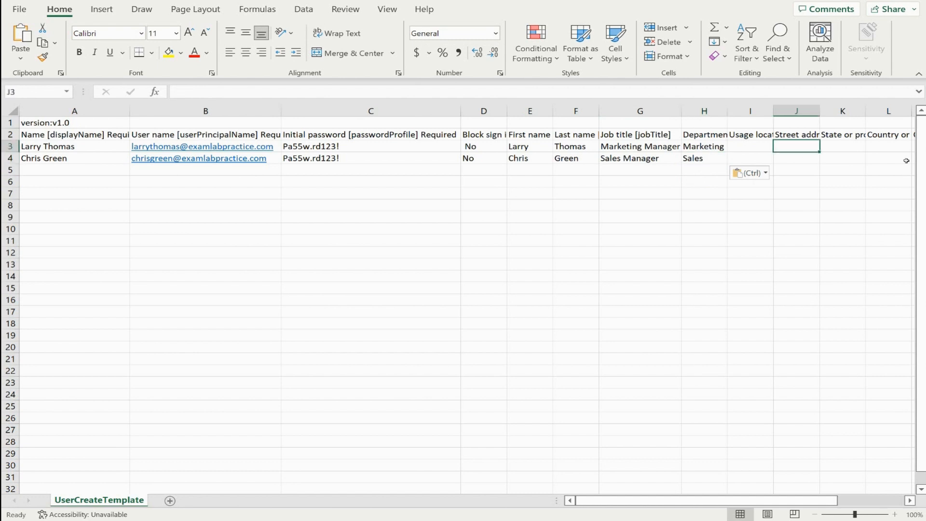
pyautogui.click(609, 234)
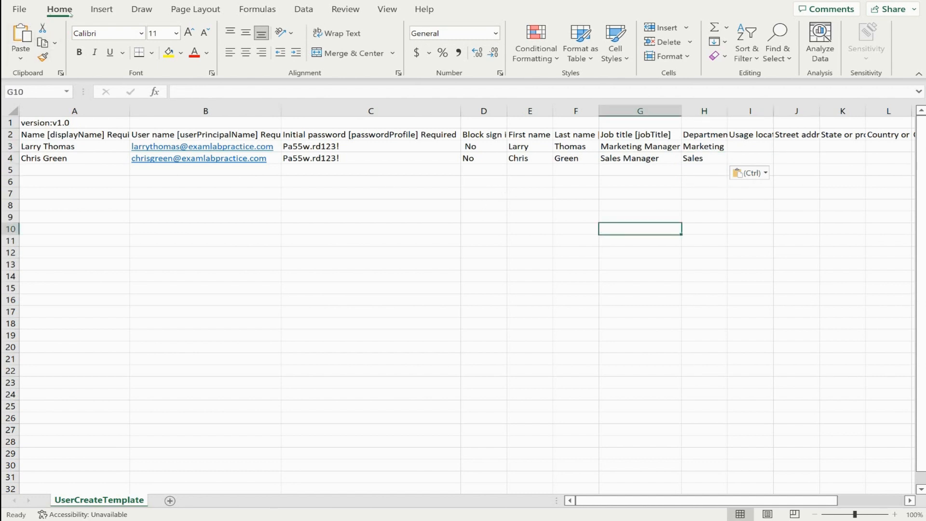
# Save the filled user template as a new CSV file with Save As
pyautogui.click(22, 10)
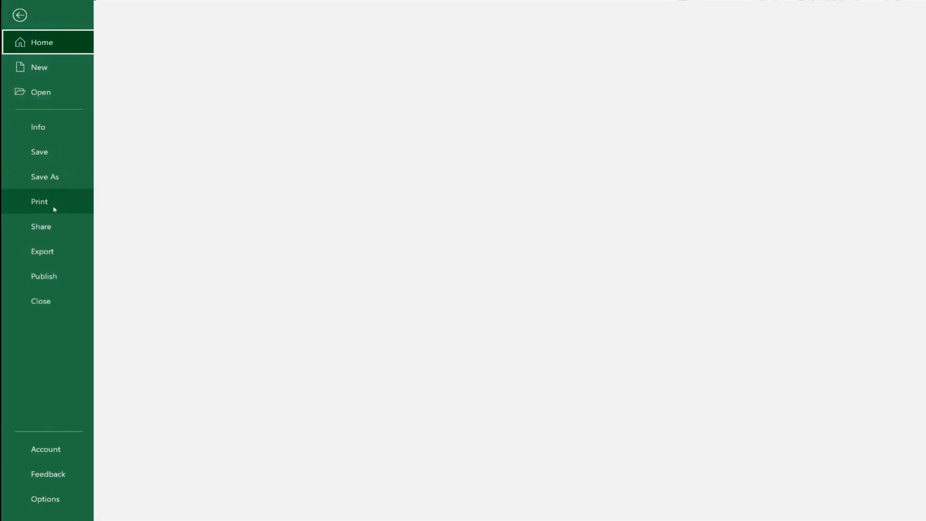
pyautogui.click(55, 177)
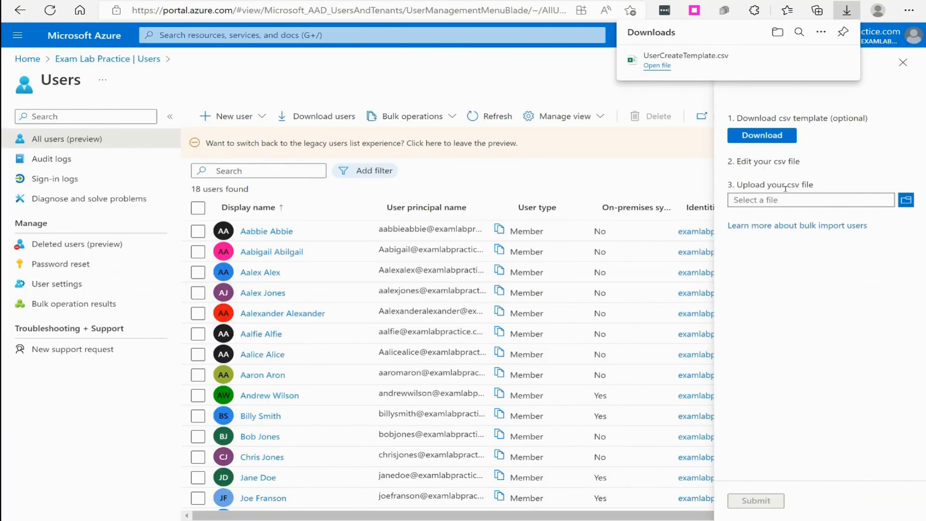
# Upload UserCreateTemplate.csv from the Desktop and submit the bulk user creation
pyautogui.click(889, 151)
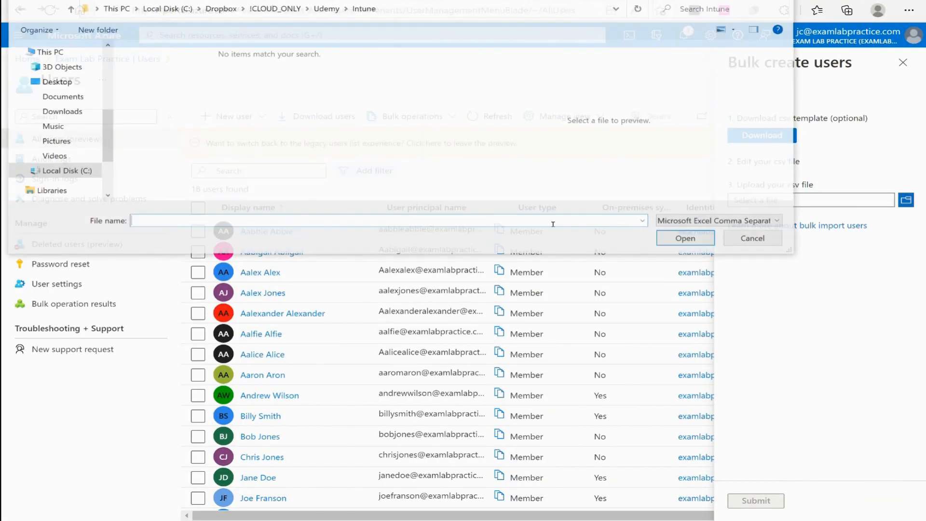
pyautogui.click(68, 82)
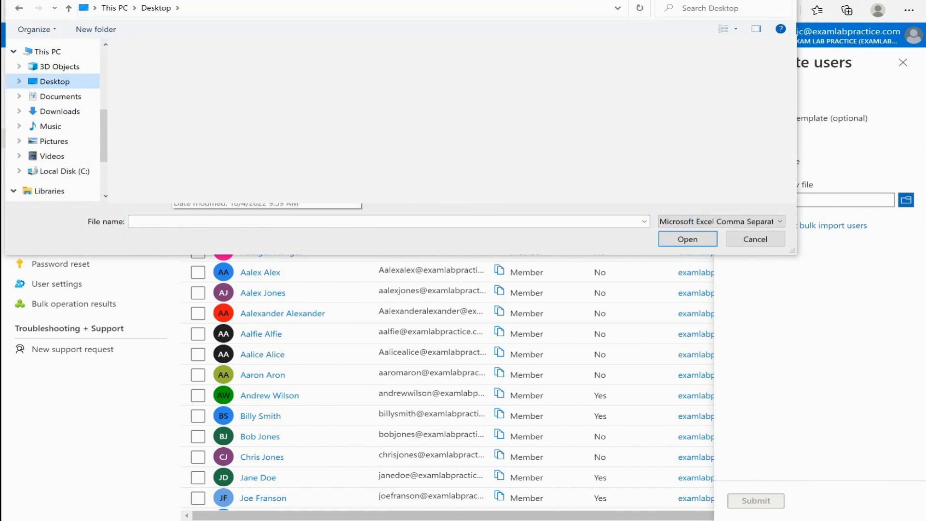
pyautogui.doubleClick(175, 159)
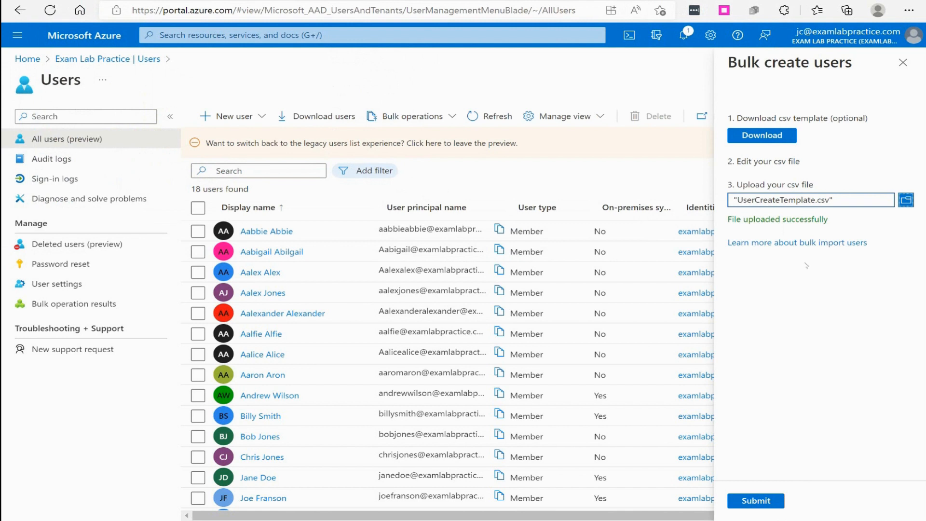
pyautogui.click(755, 501)
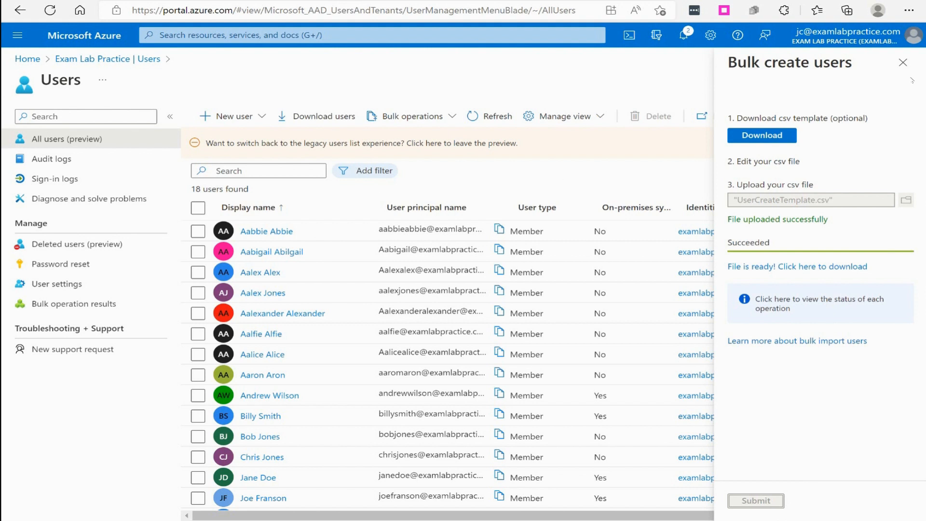
# Close the bulk create pane, then refresh the Users list and check the two new accounts
pyautogui.click(903, 62)
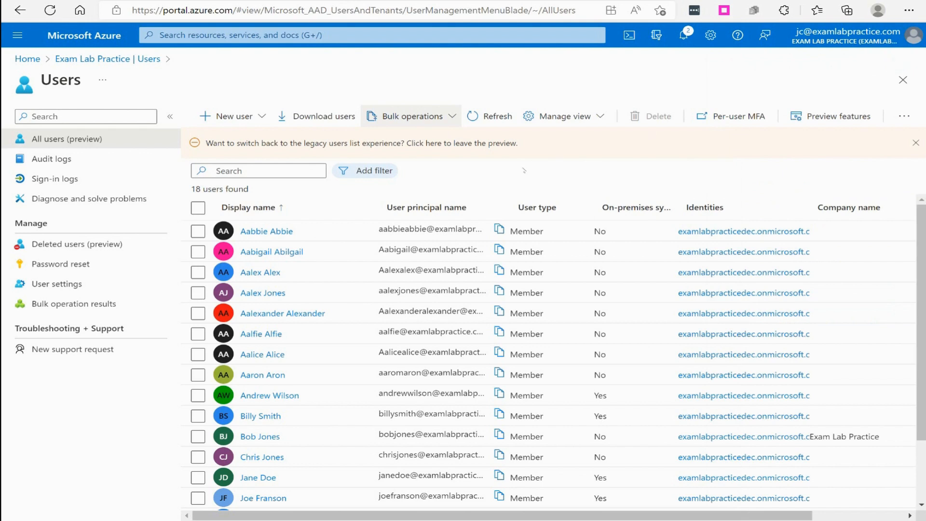
pyautogui.click(495, 116)
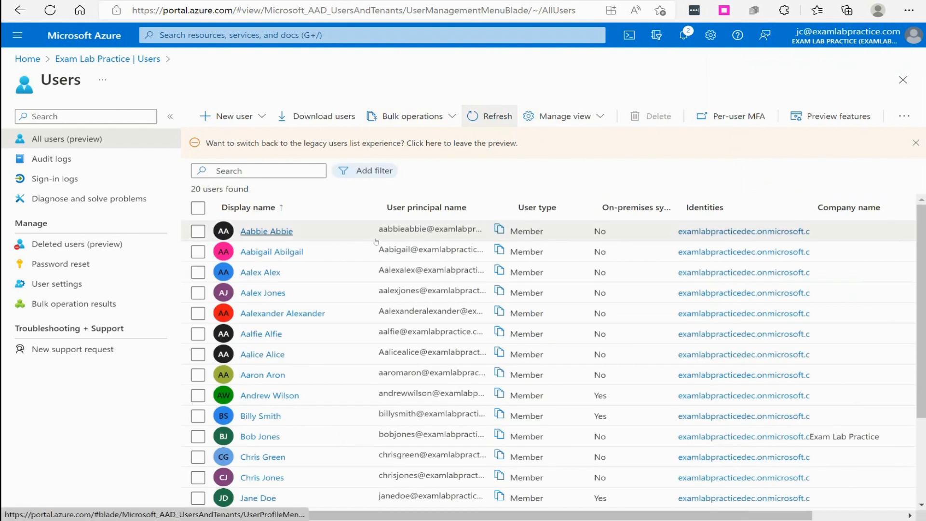
pyautogui.scroll(-1, 251, 313)
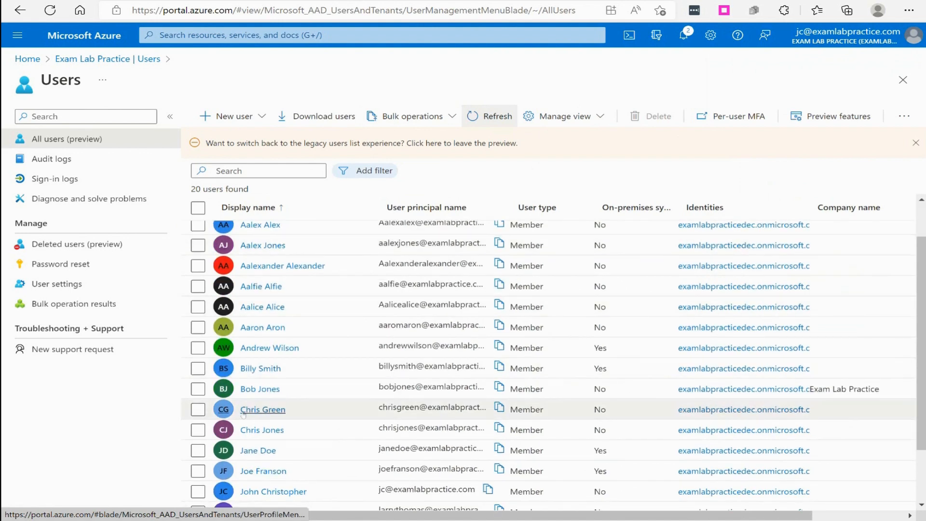
pyautogui.scroll(-2, 270, 411)
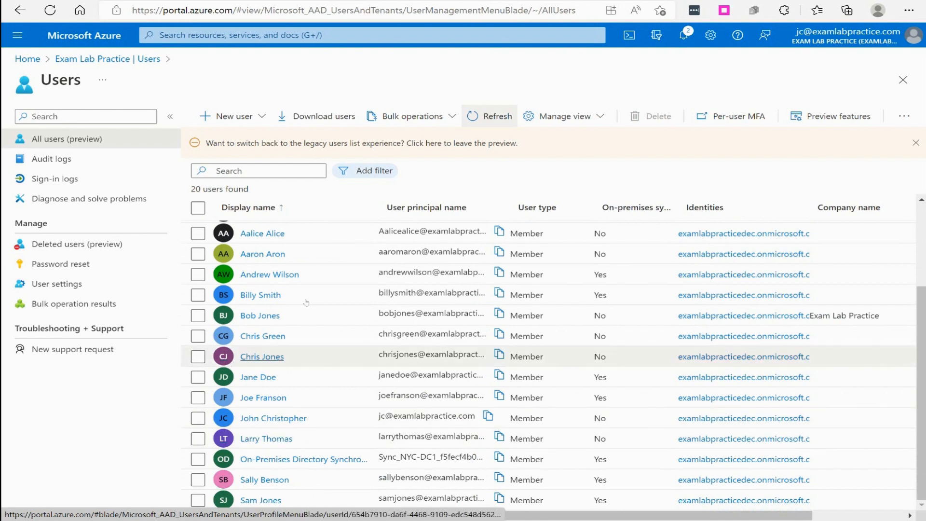
pyautogui.scroll(2, 340, 410)
pyautogui.scroll(-2, 344, 398)
pyautogui.scroll(3, 344, 397)
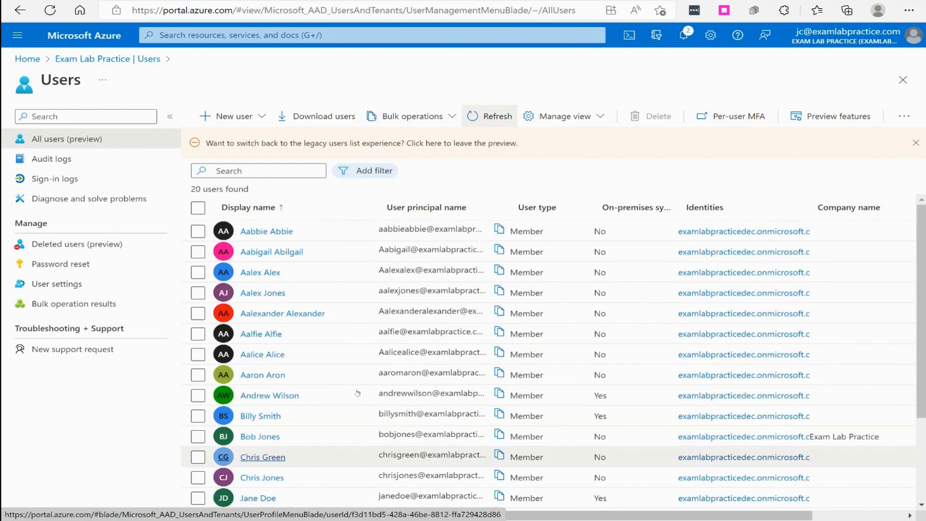